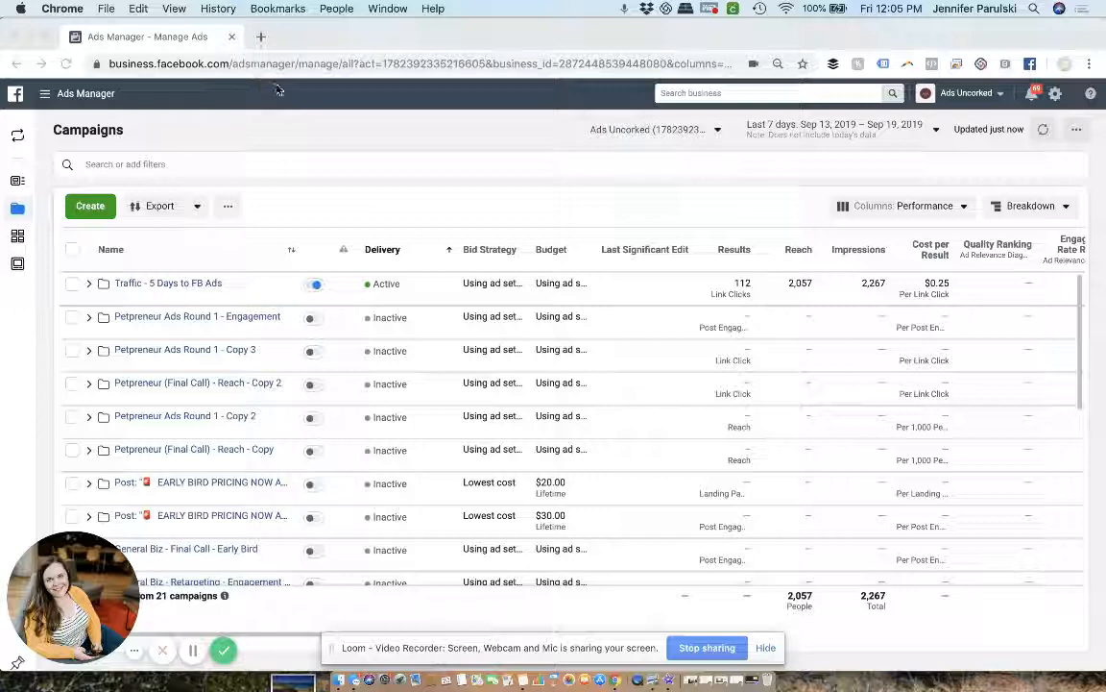
Expand the business tools menu to show all tools, look through the Advertise tools, and close it.
click(267, 122)
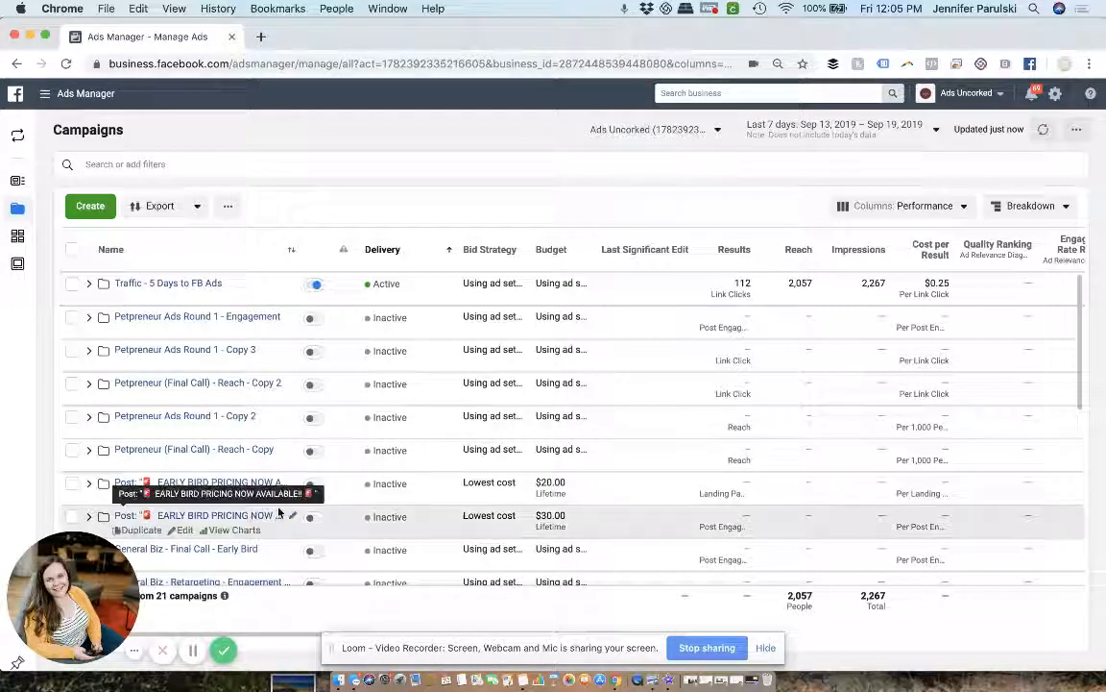
click(73, 96)
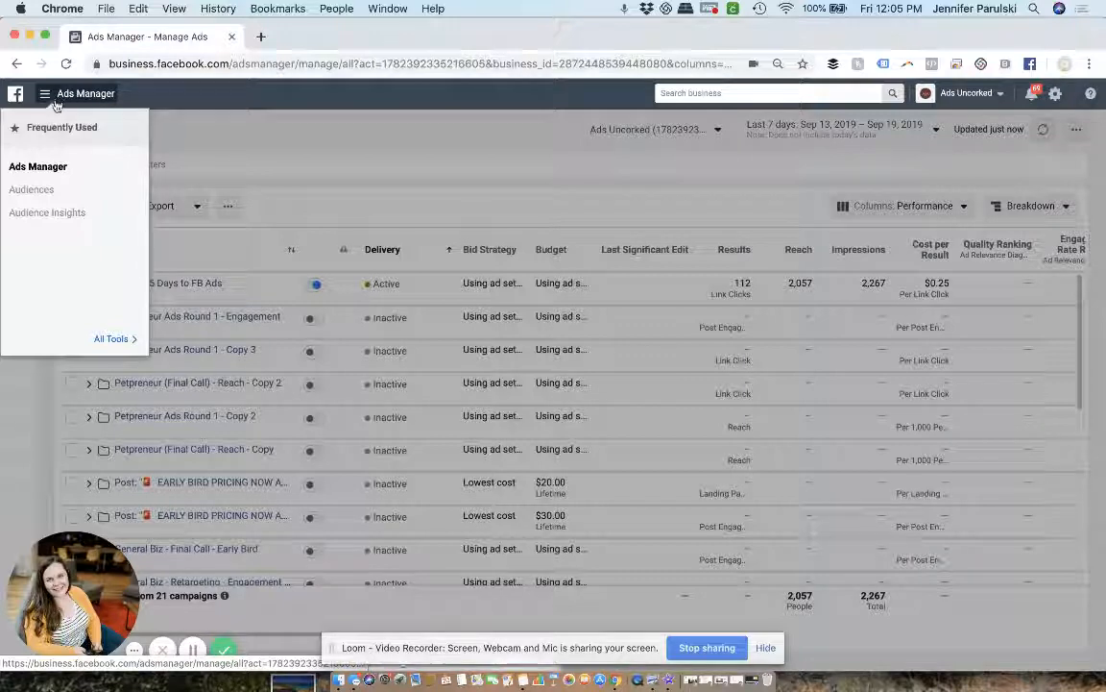
click(110, 338)
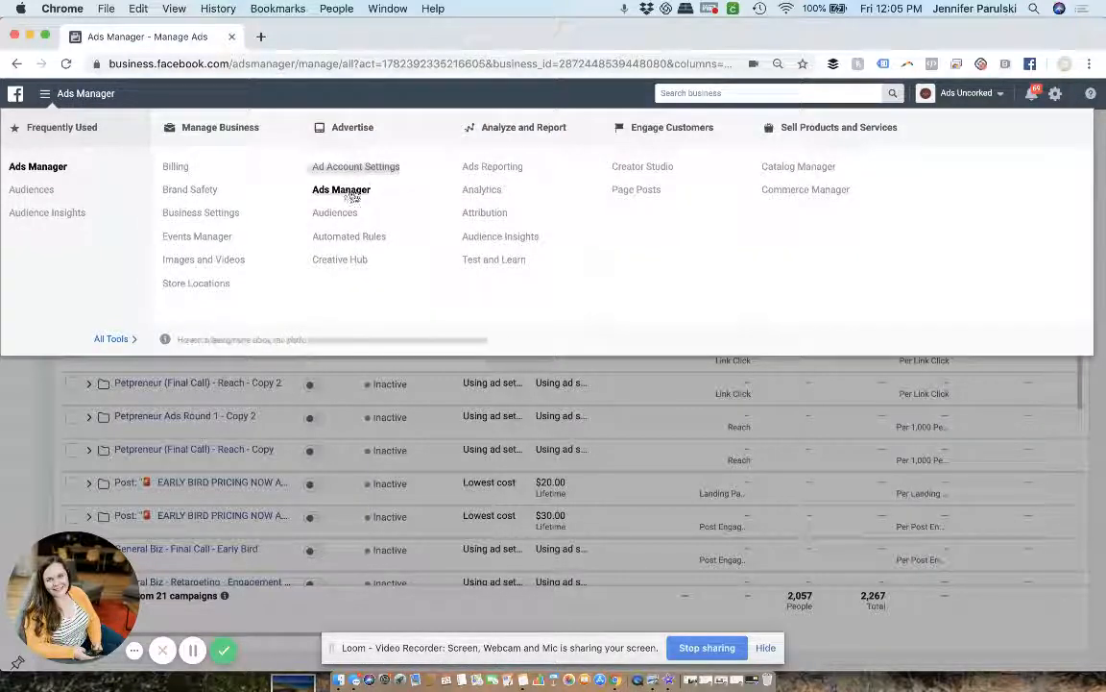
click(31, 430)
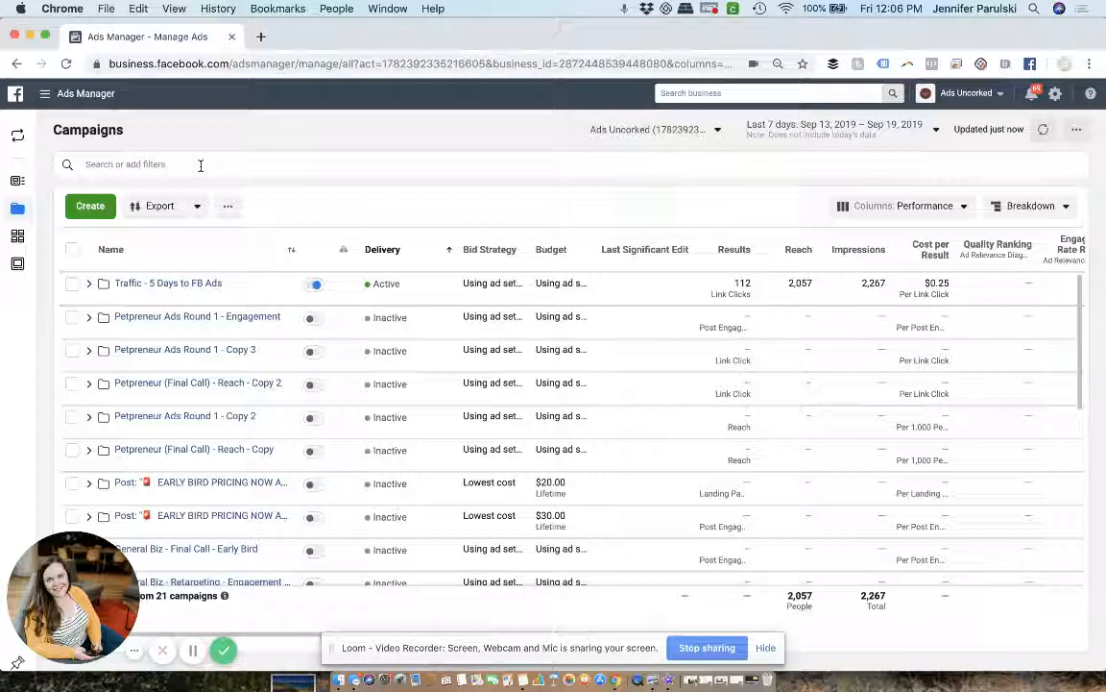
Start a new campaign and choose Engagement as its marketing objective.
click(82, 210)
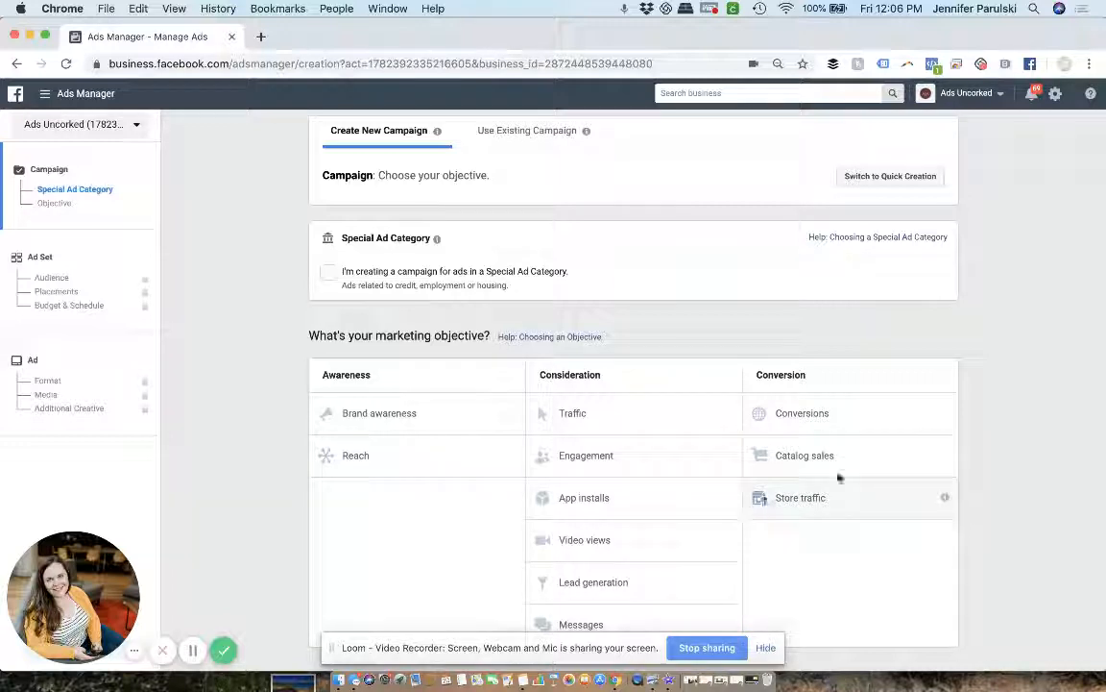
mouse_move(946, 503)
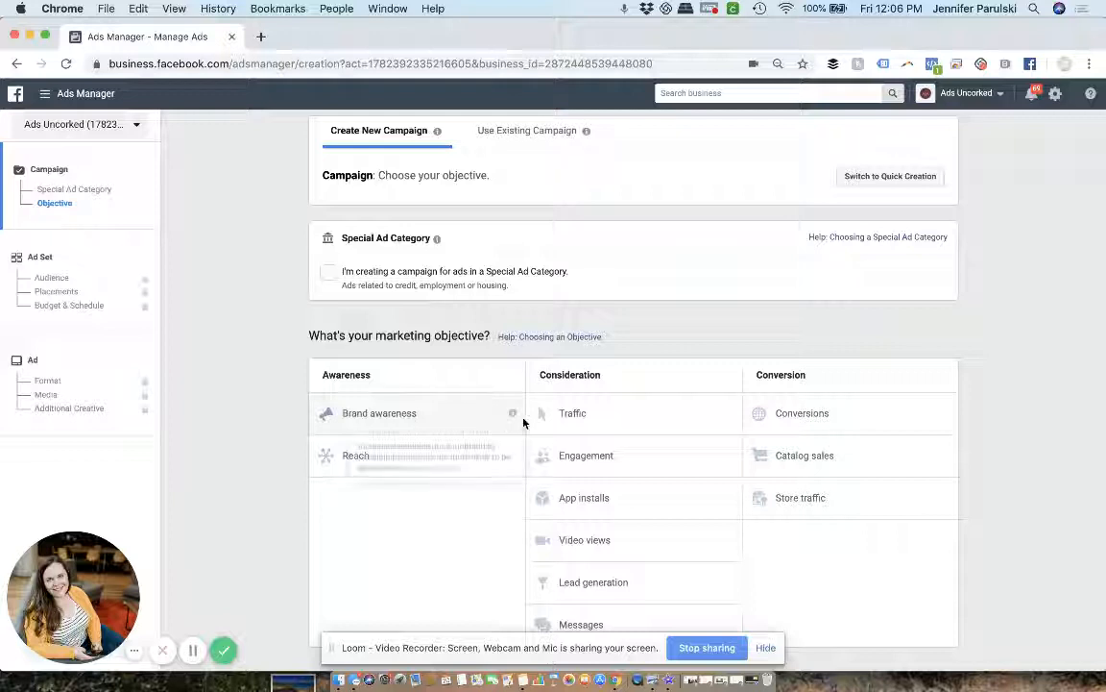
mouse_move(514, 417)
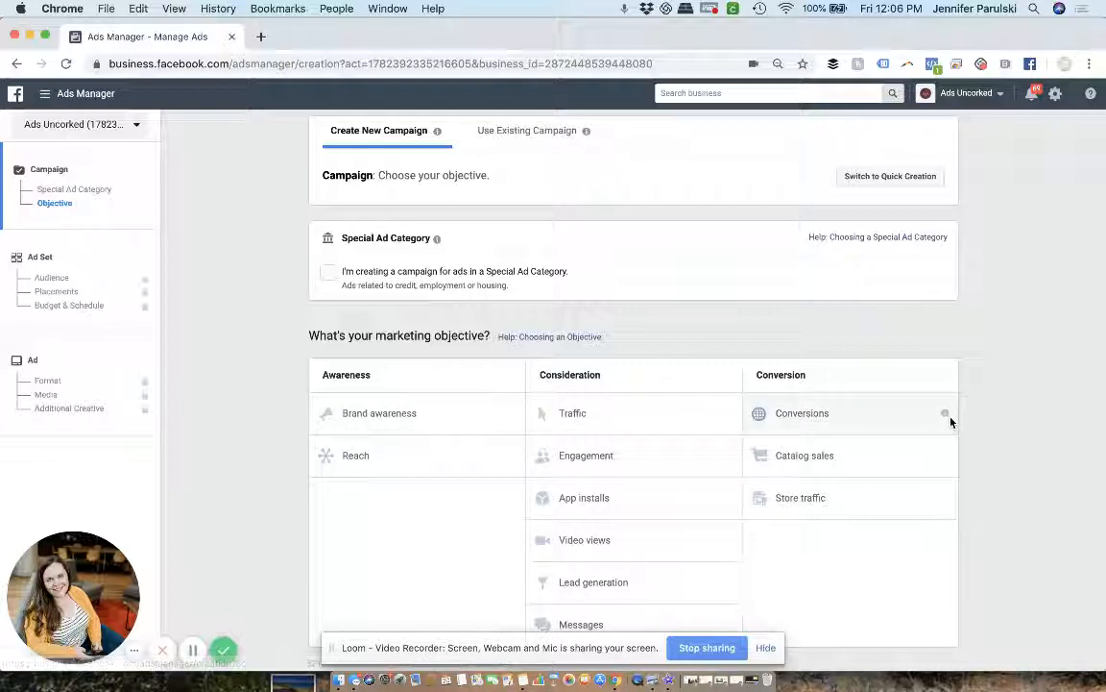
mouse_move(945, 415)
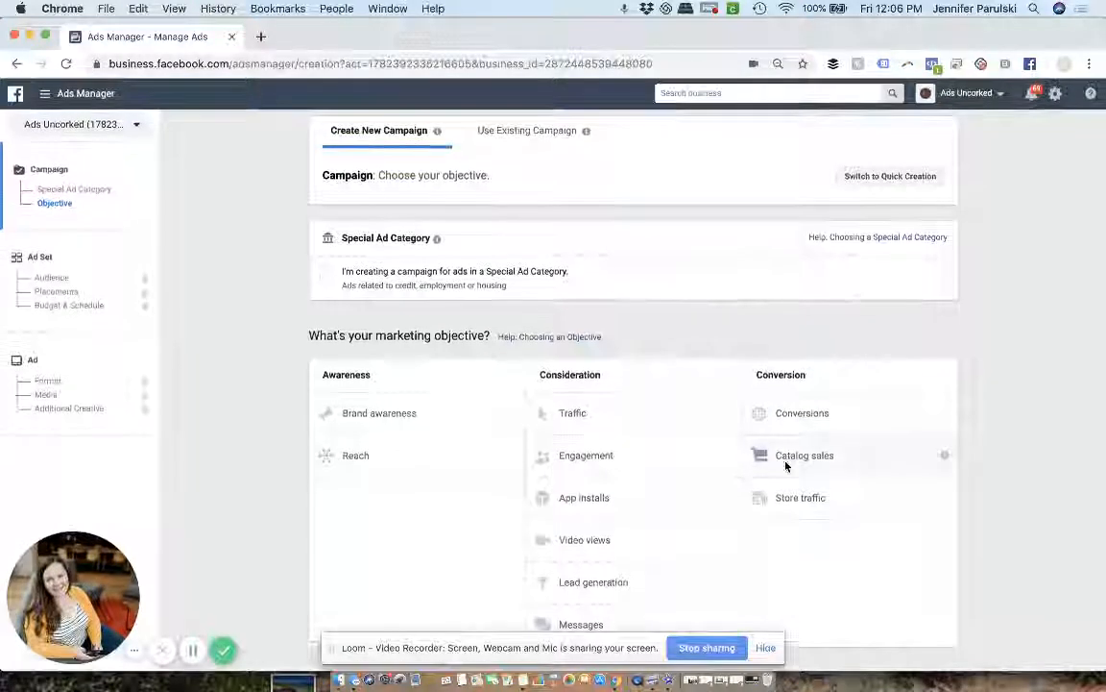
click(630, 453)
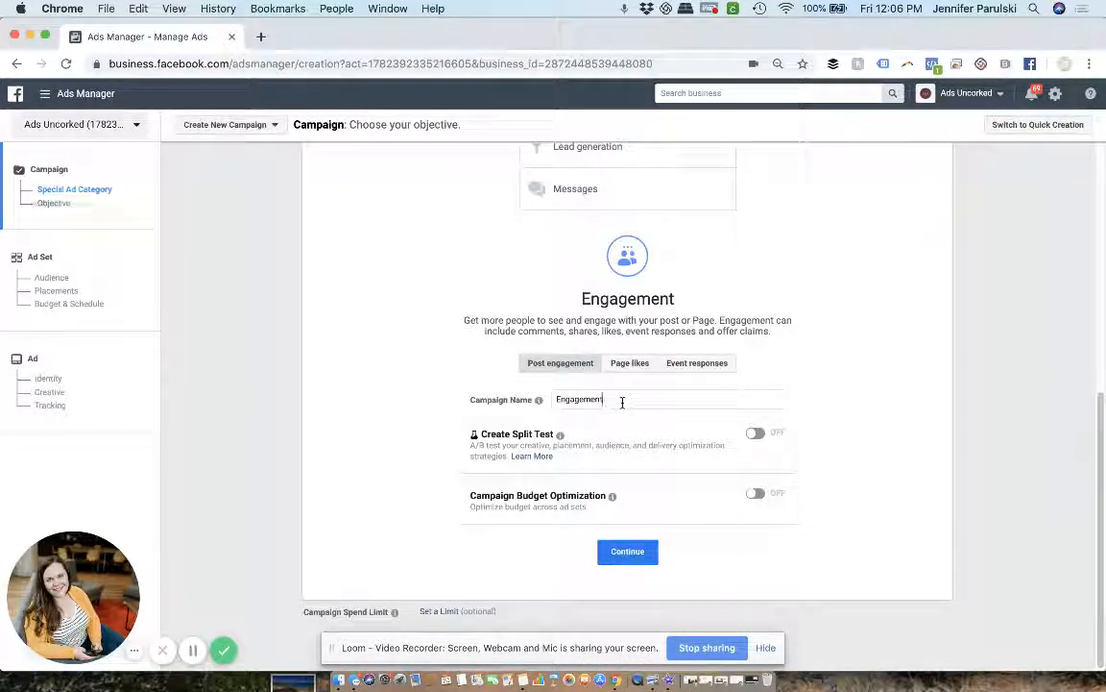
Name the campaign "Test Campaign" and continue to the ad set level.
drag(623, 399, 553, 396)
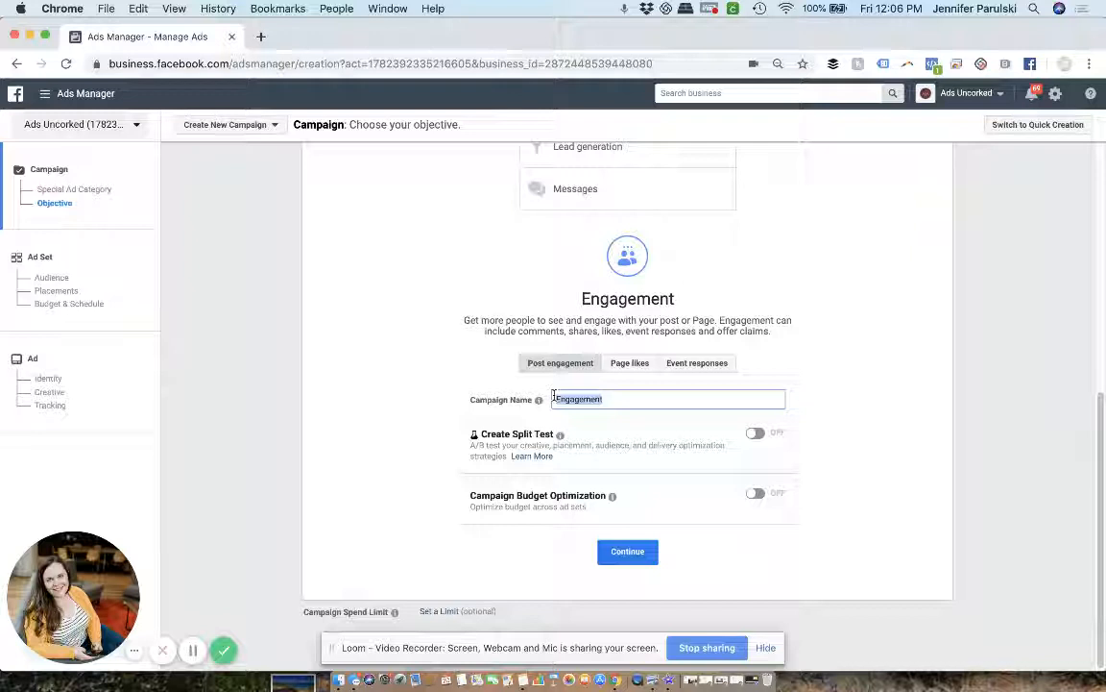
text(Tel)
text(t Campaign)
click(625, 550)
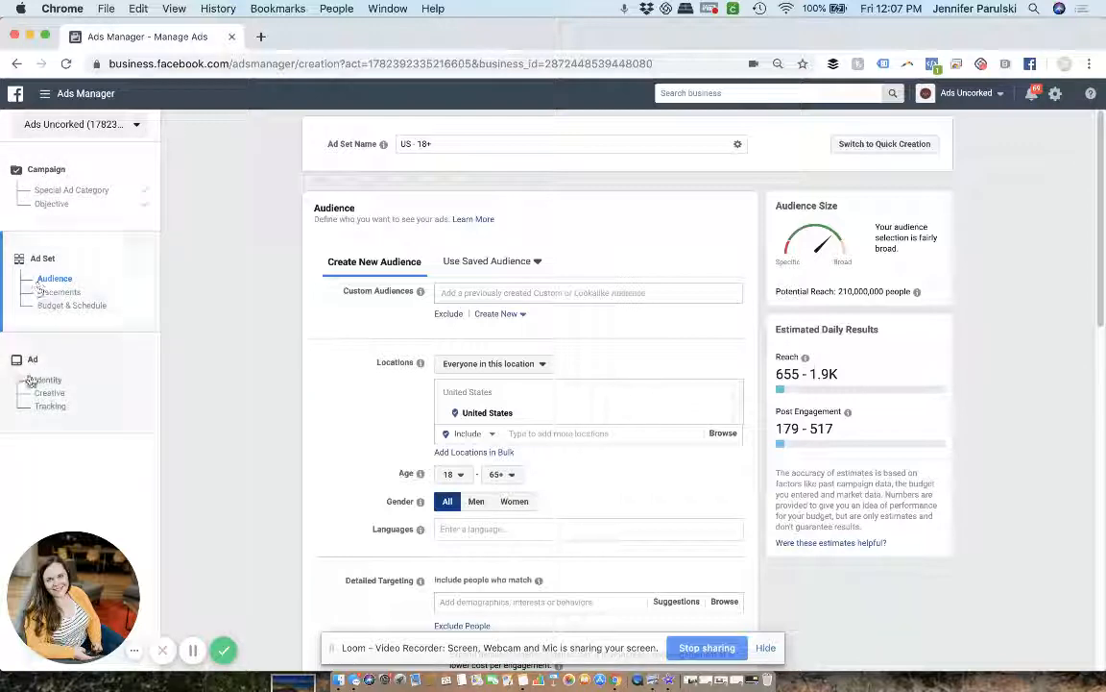
Return to the campaign level and review its objective, name, split test and budget optimization settings.
click(43, 169)
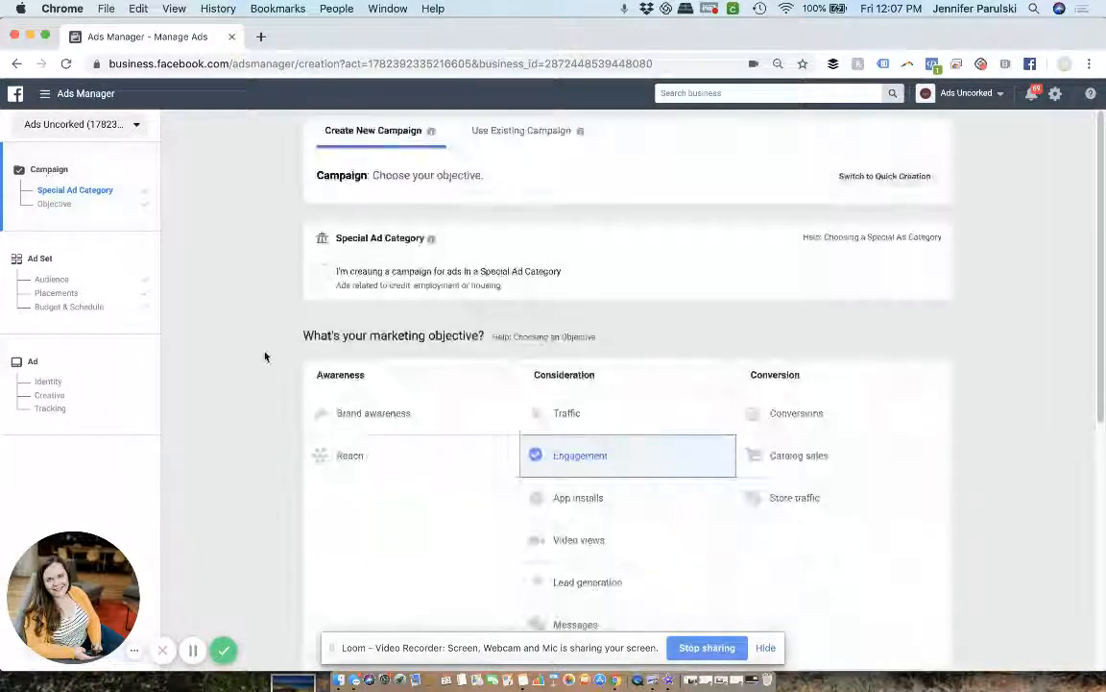
scroll(526, 475, down, 5)
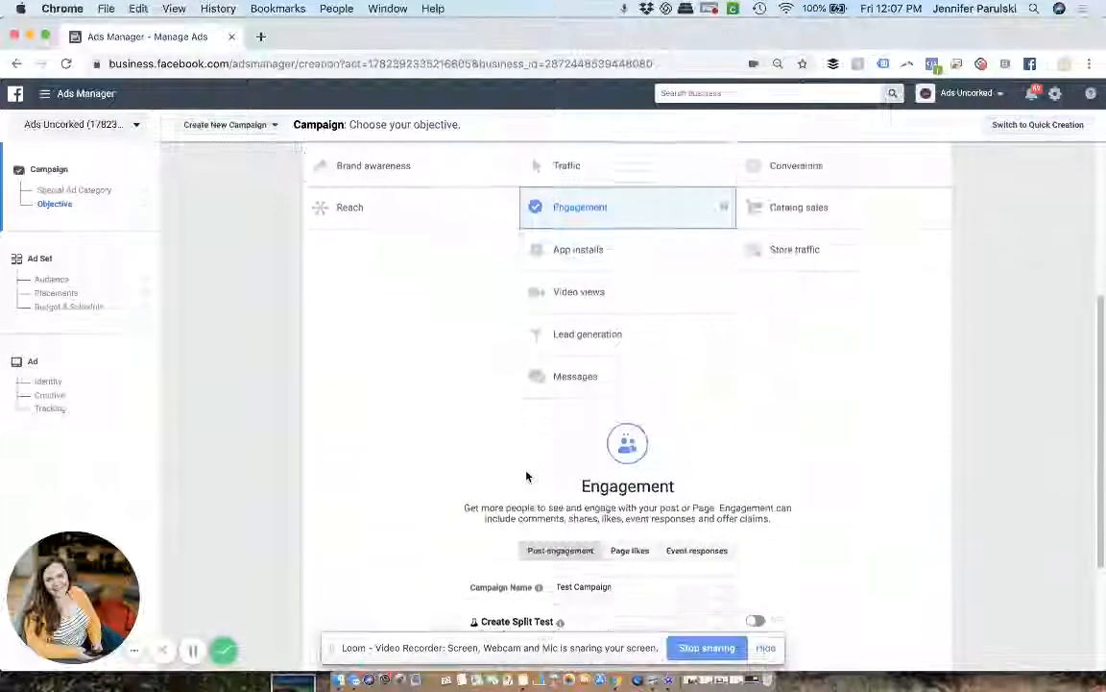
scroll(635, 590, down, 3)
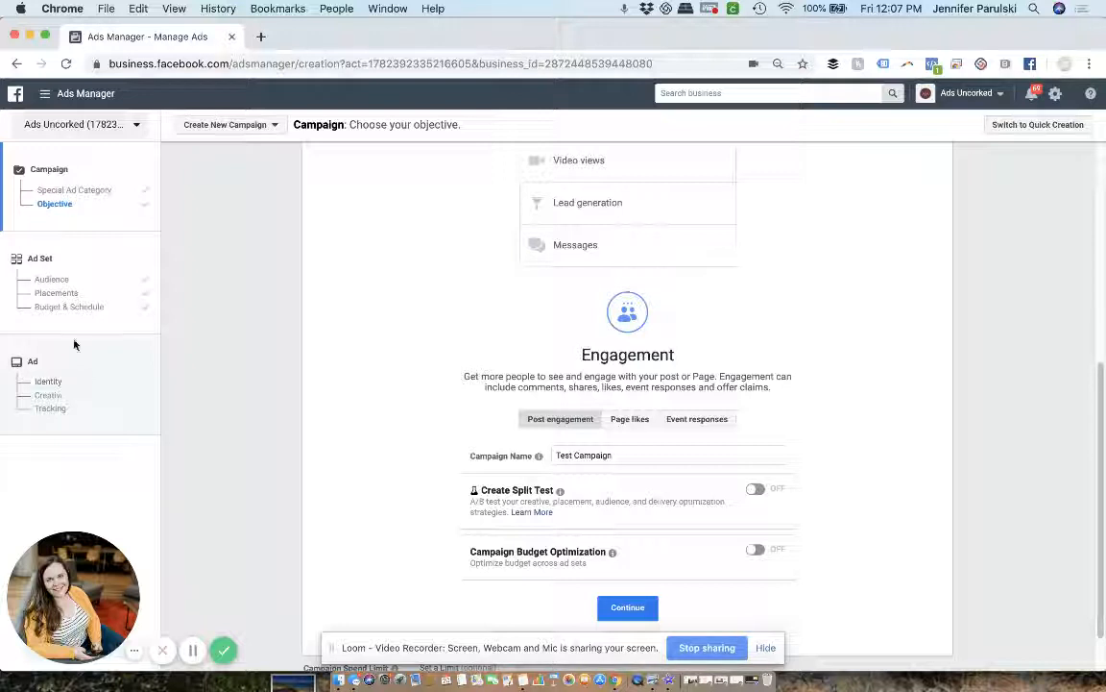
Go to the ad set level and switch its placements from automatic to Edit Placements.
click(78, 267)
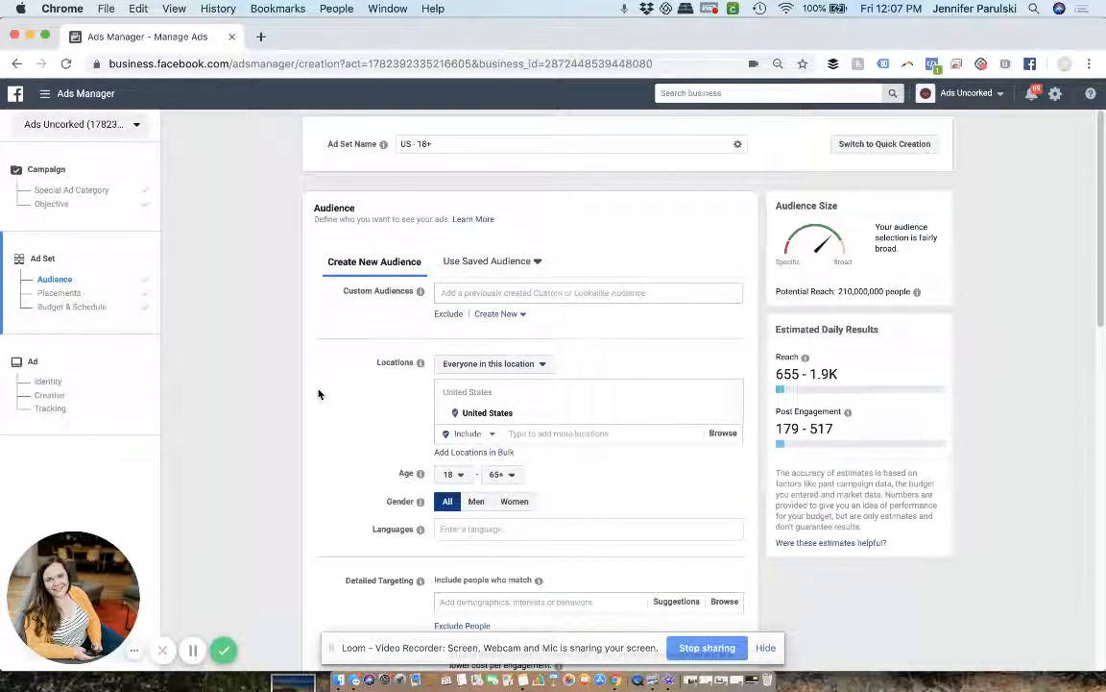
scroll(316, 393, down, 2)
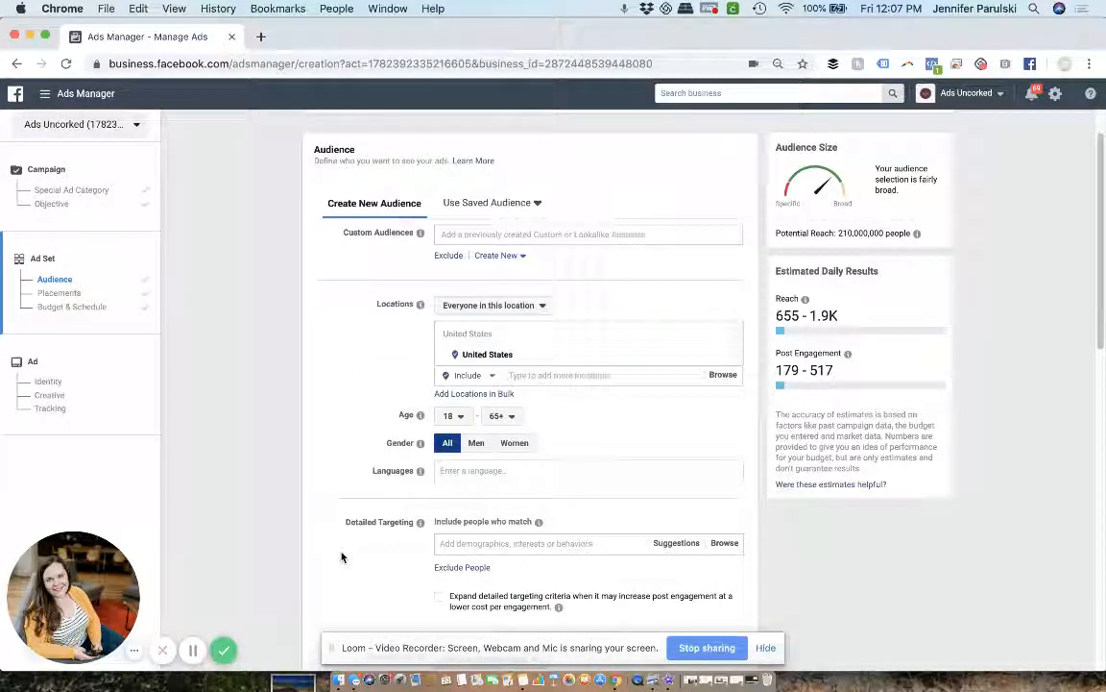
scroll(350, 504, down, 10)
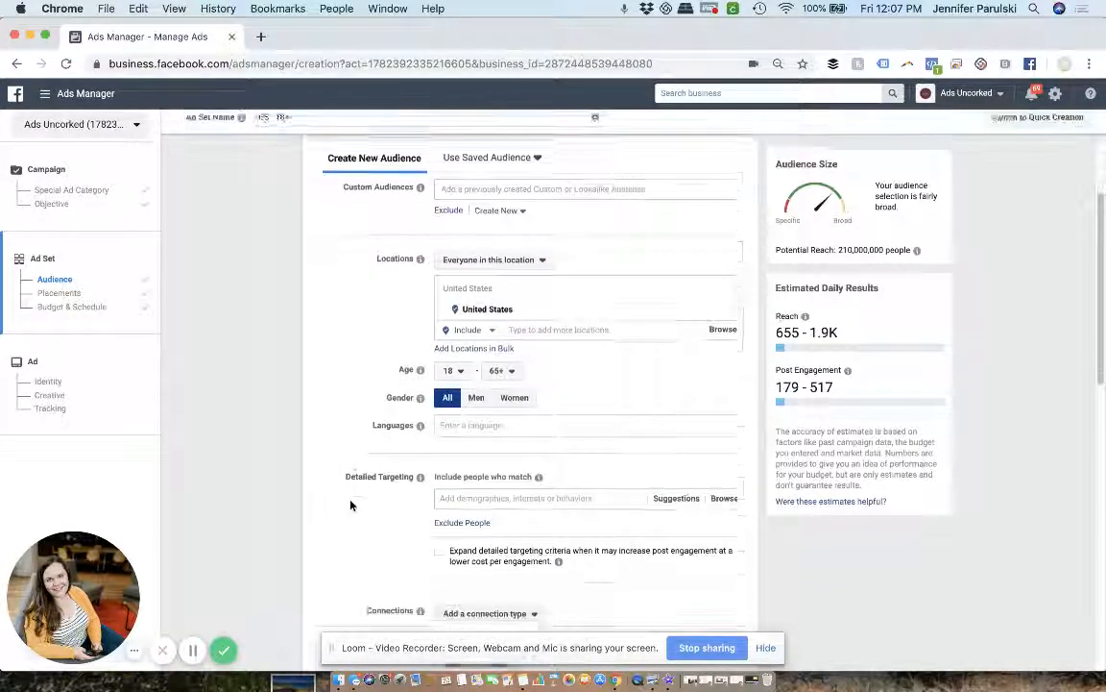
scroll(350, 504, down, 5)
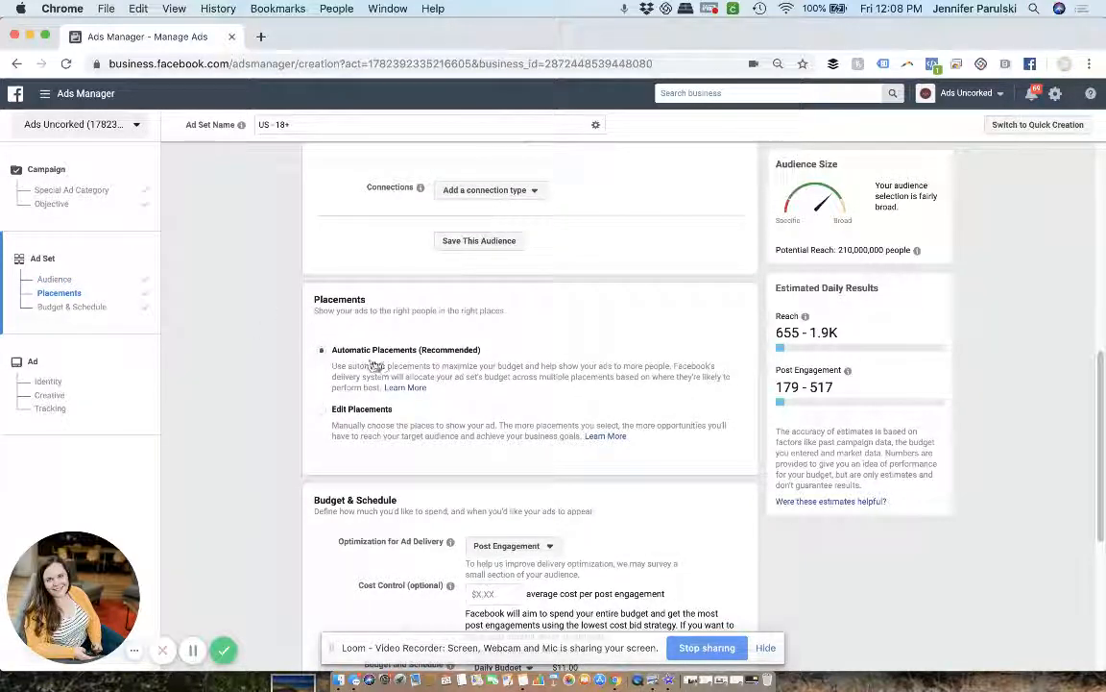
click(362, 411)
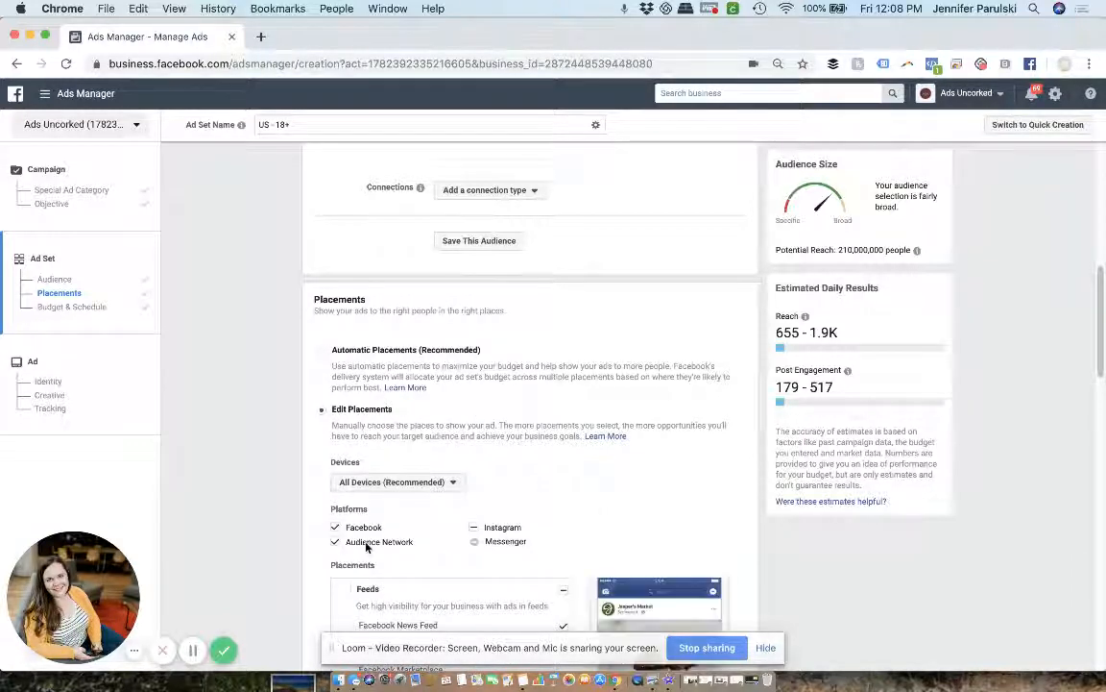
Change the ad set's budget type to Lifetime Budget and set the amount to $200.
scroll(365, 546, down, 2)
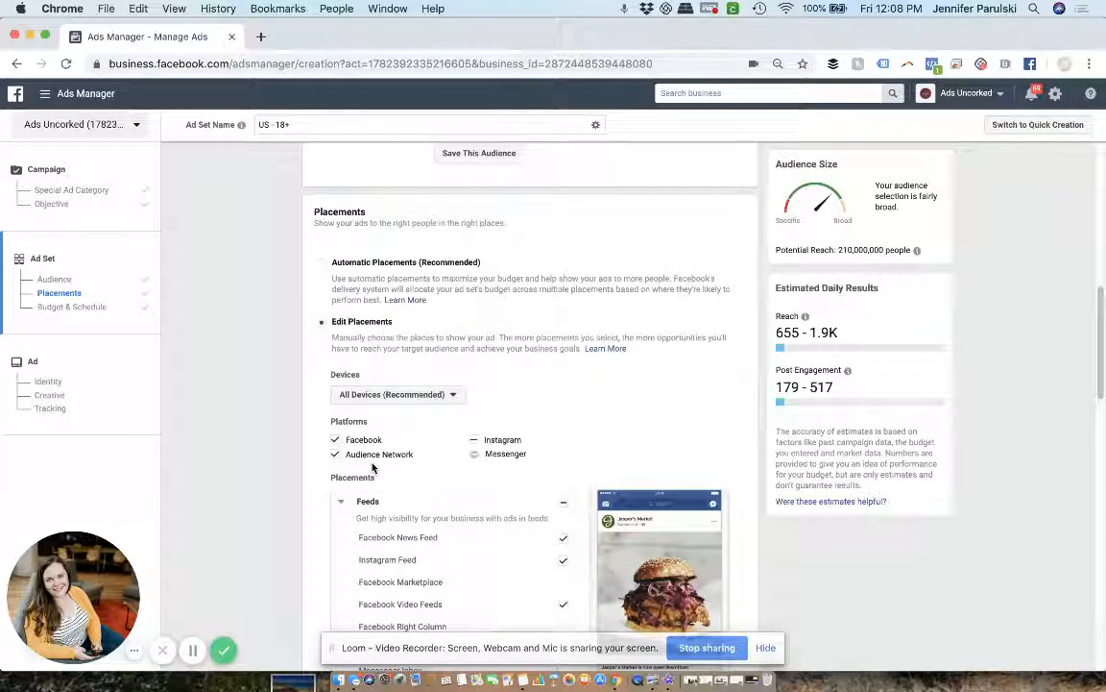
scroll(269, 503, down, 6)
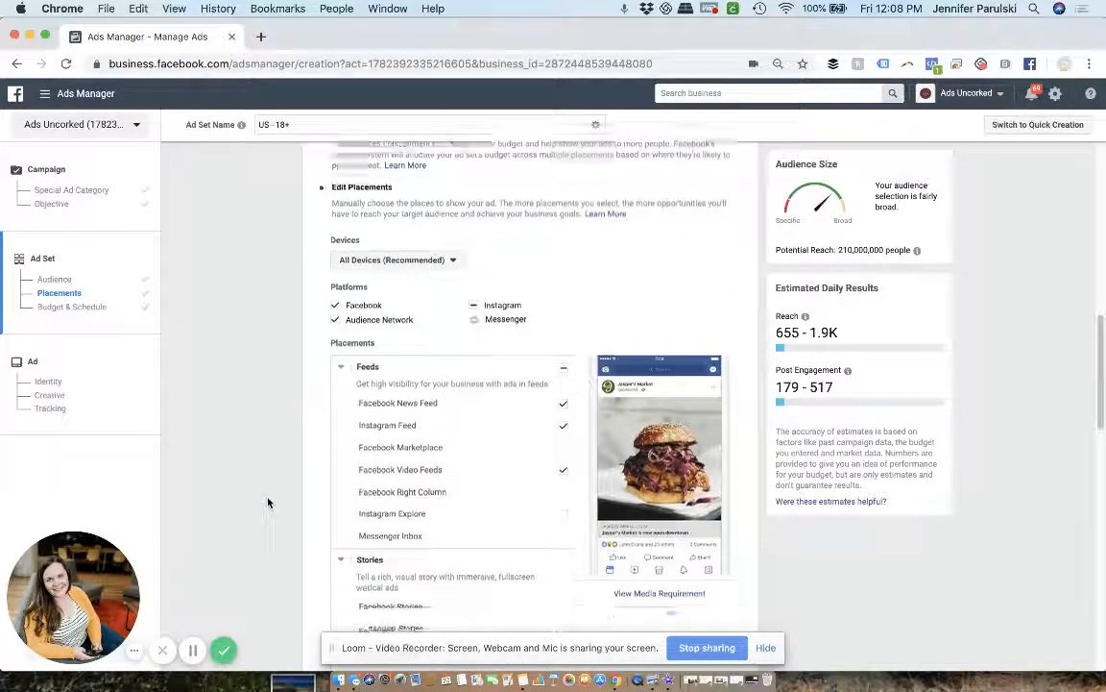
scroll(268, 502, down, 15)
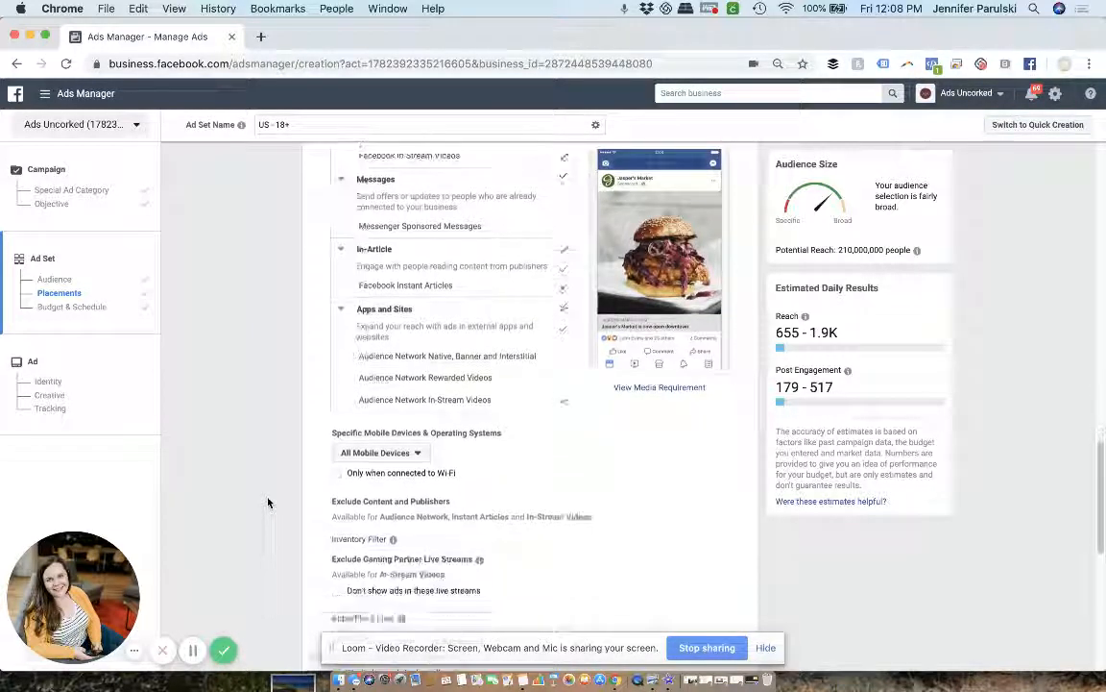
scroll(268, 502, down, 7)
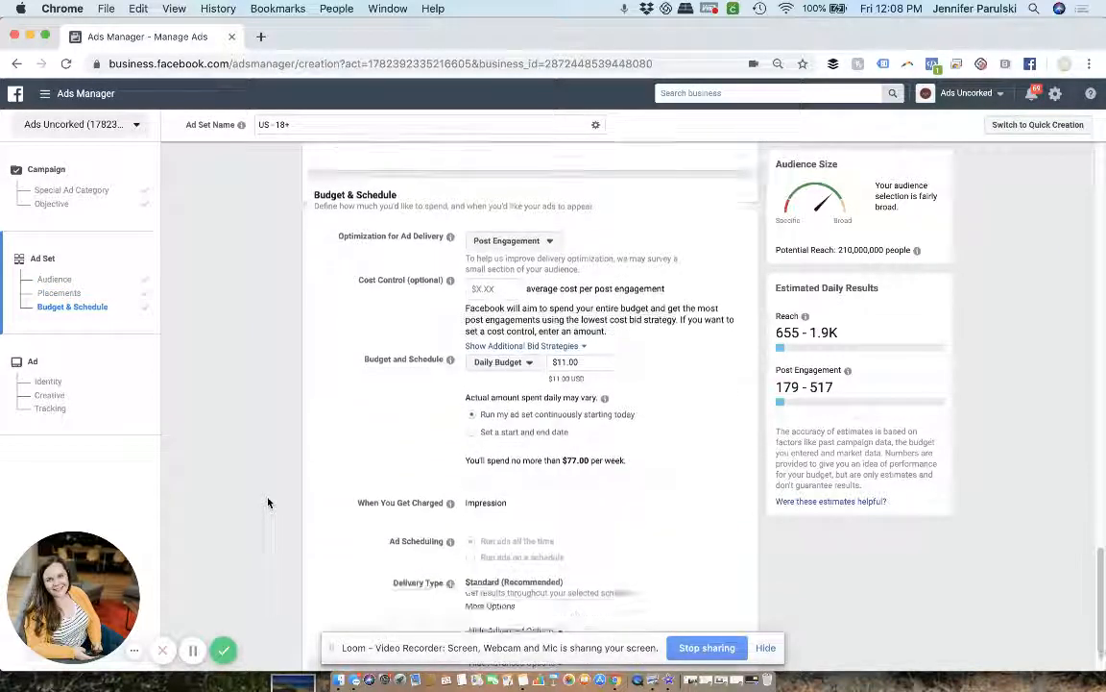
click(500, 362)
click(510, 399)
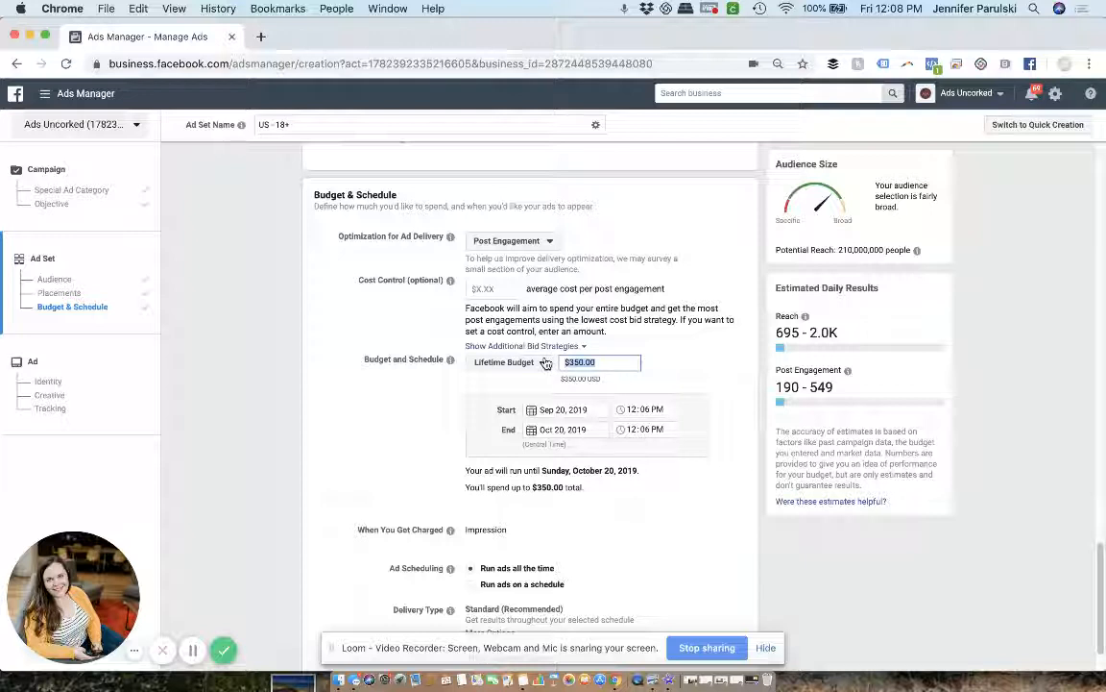
text(200)
click(250, 359)
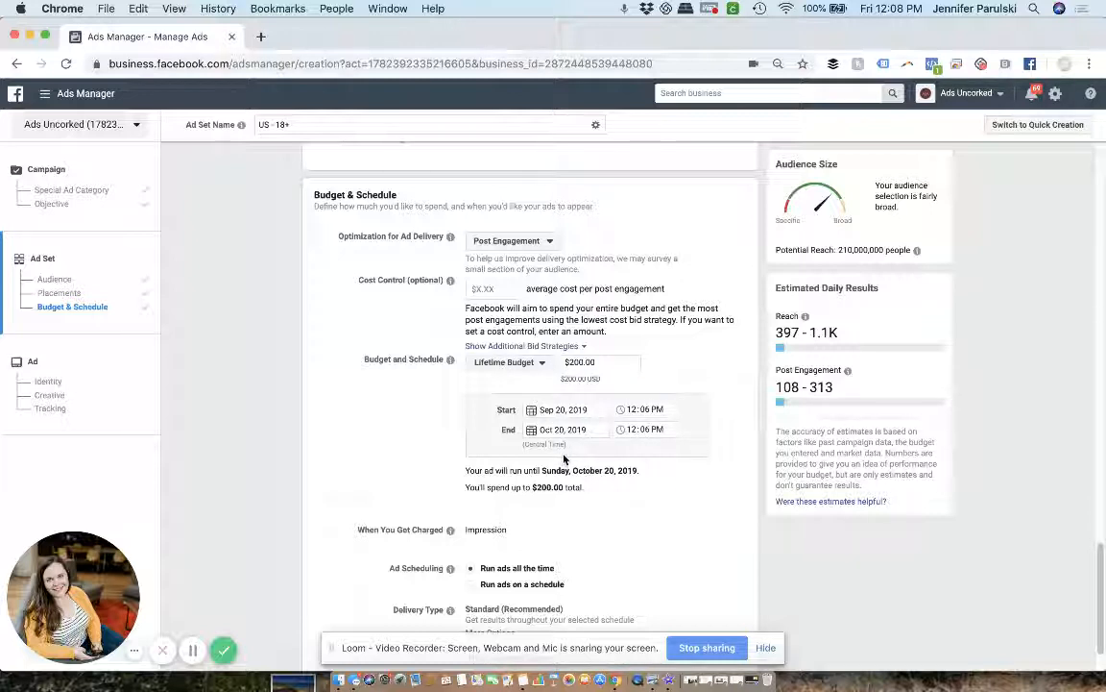
Go to the ad level and select the adsuncorked Instagram account for the ad's identity.
scroll(564, 459, down, 2)
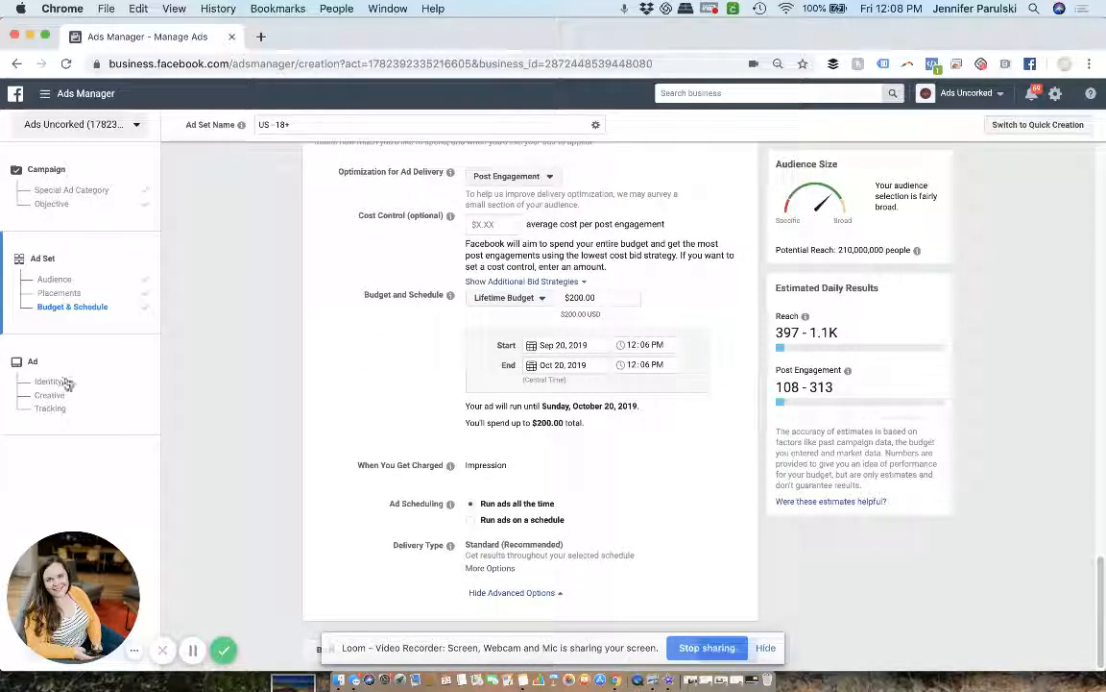
click(31, 362)
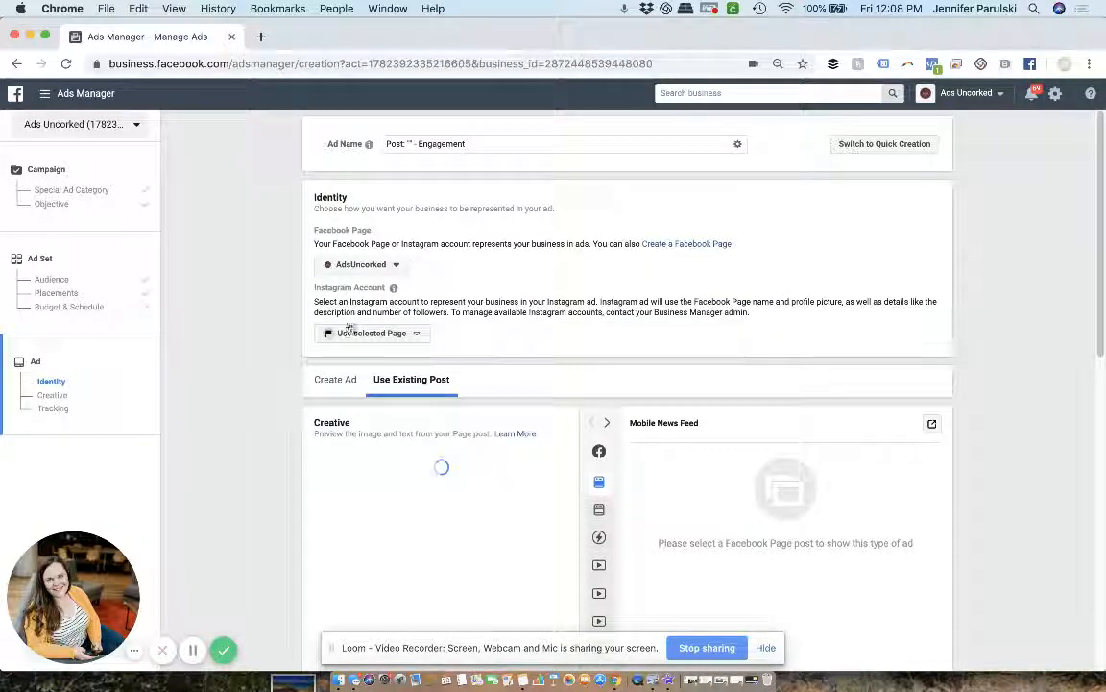
click(349, 334)
click(362, 382)
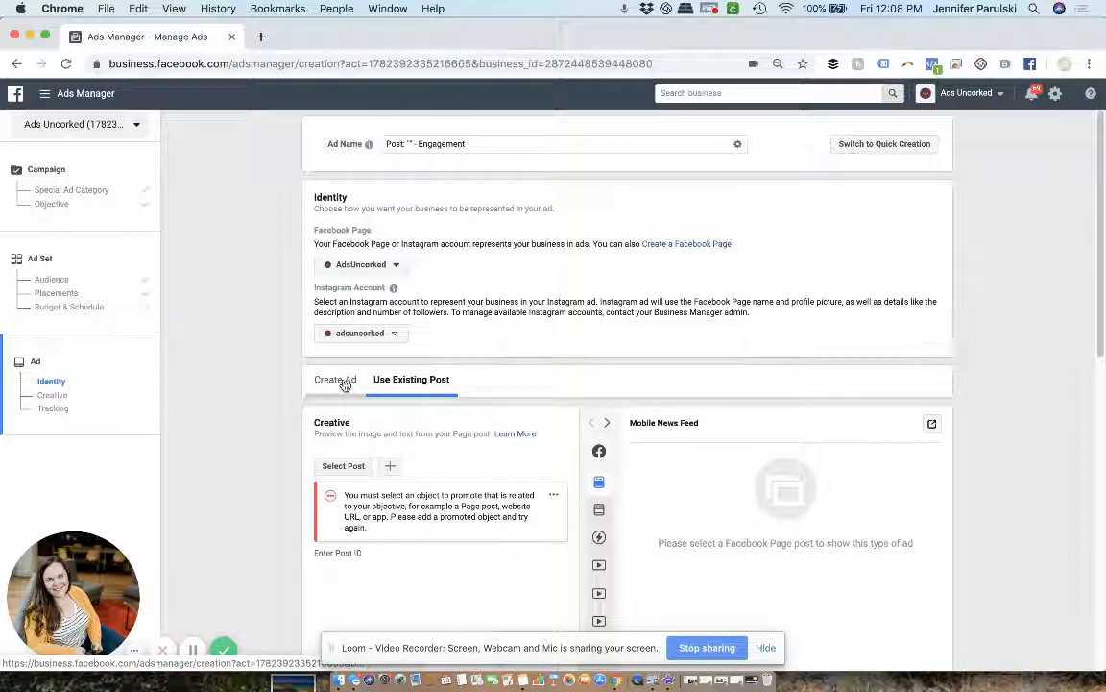
Switch the ad from using an existing post to Create Ad and review its format, media and links sections.
click(338, 381)
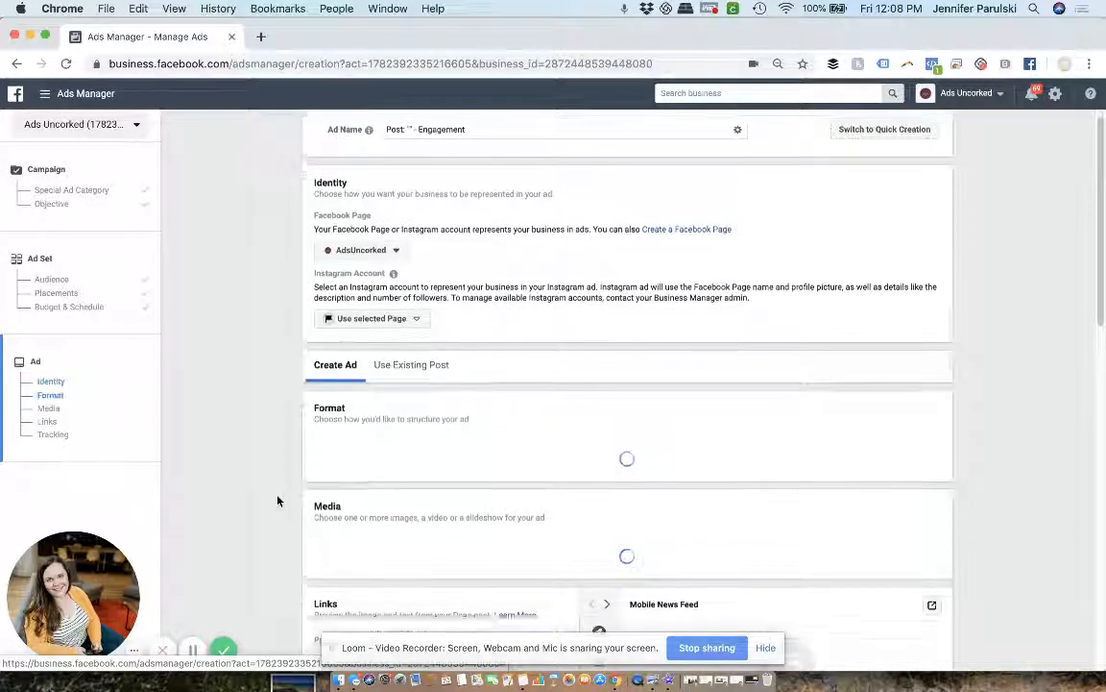
scroll(277, 501, down, 1)
scroll(277, 501, down, 2)
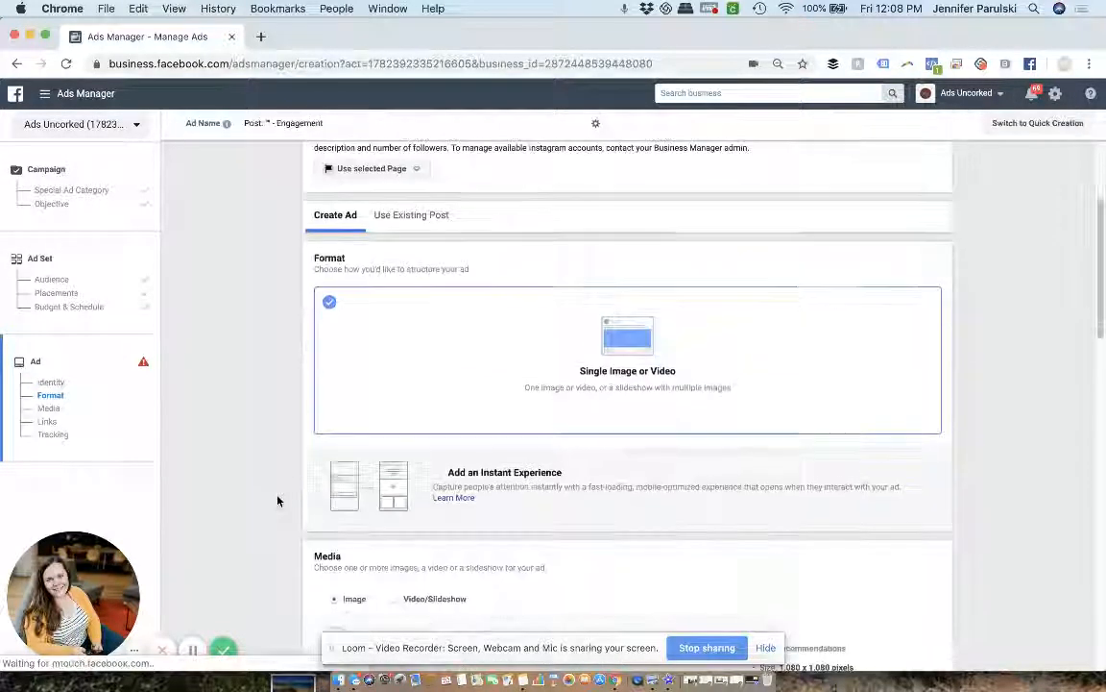
scroll(278, 500, down, 4)
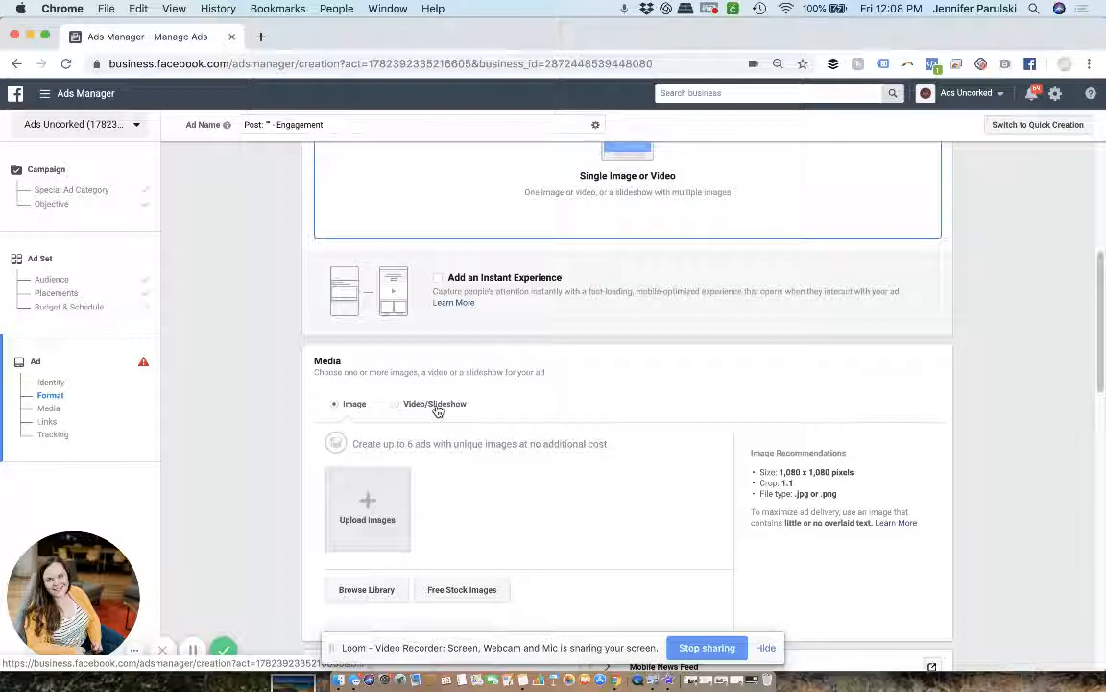
scroll(437, 410, down, 1)
scroll(437, 411, down, 3)
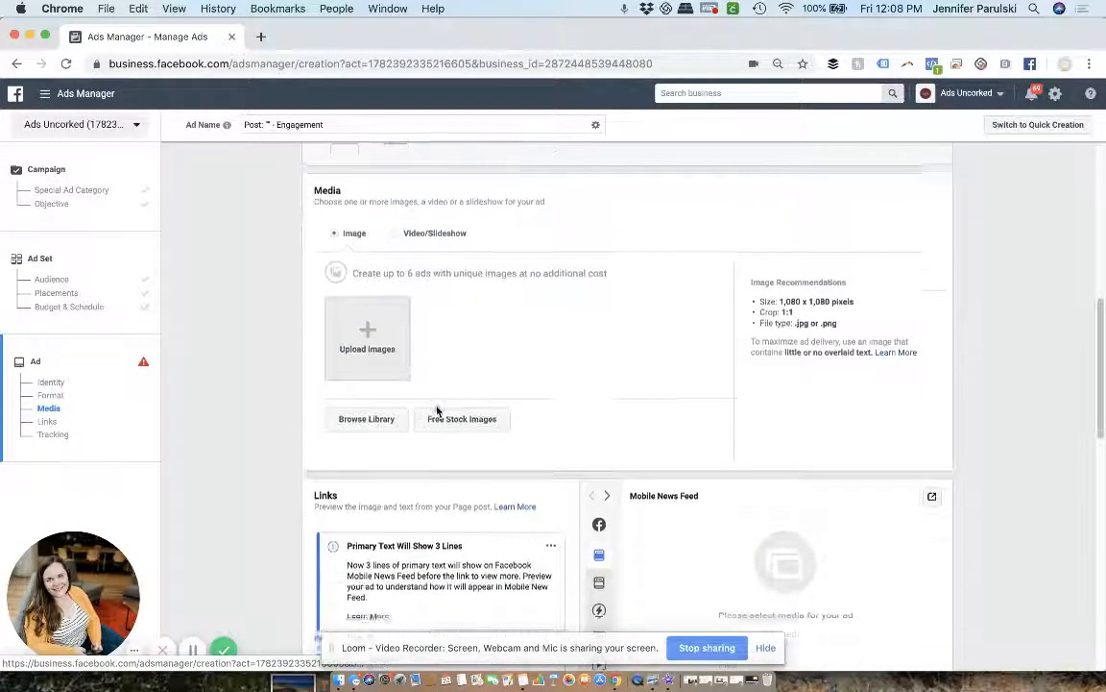
scroll(484, 492, down, 6)
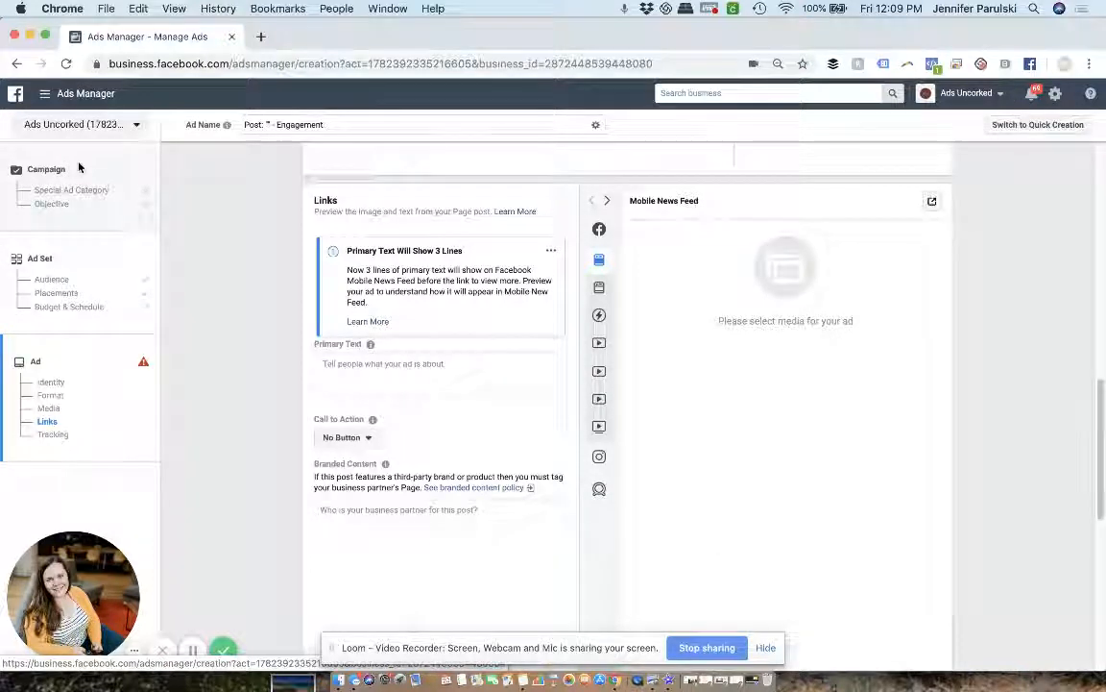
Revisit the campaign's objective settings and the ad set's audience settings.
click(65, 193)
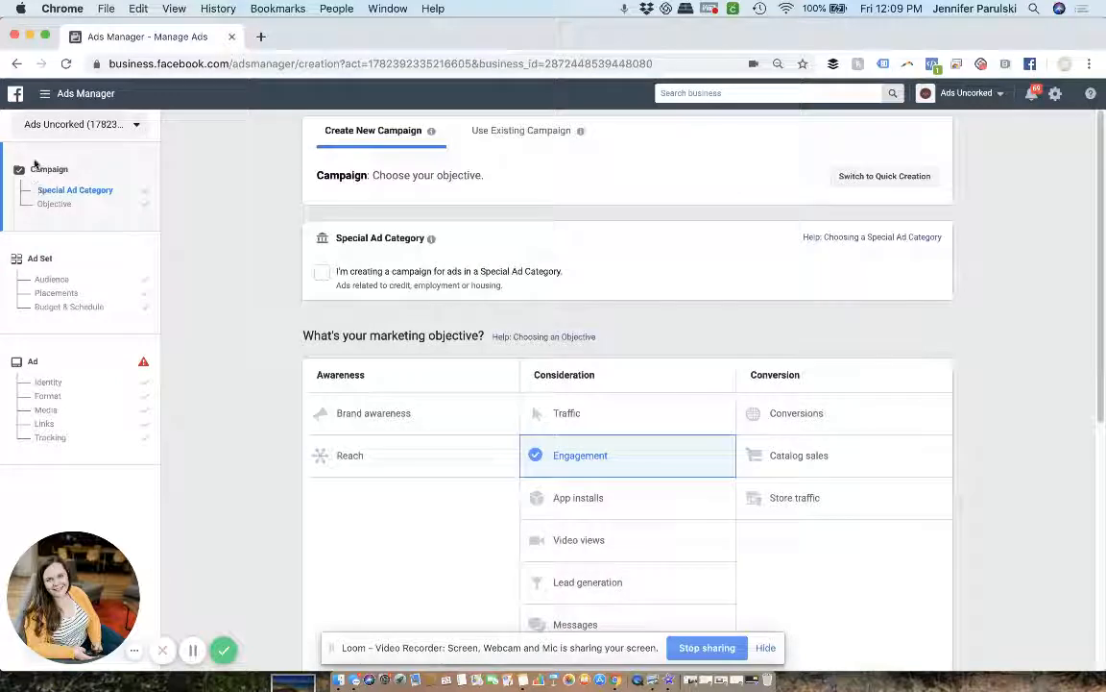
click(32, 264)
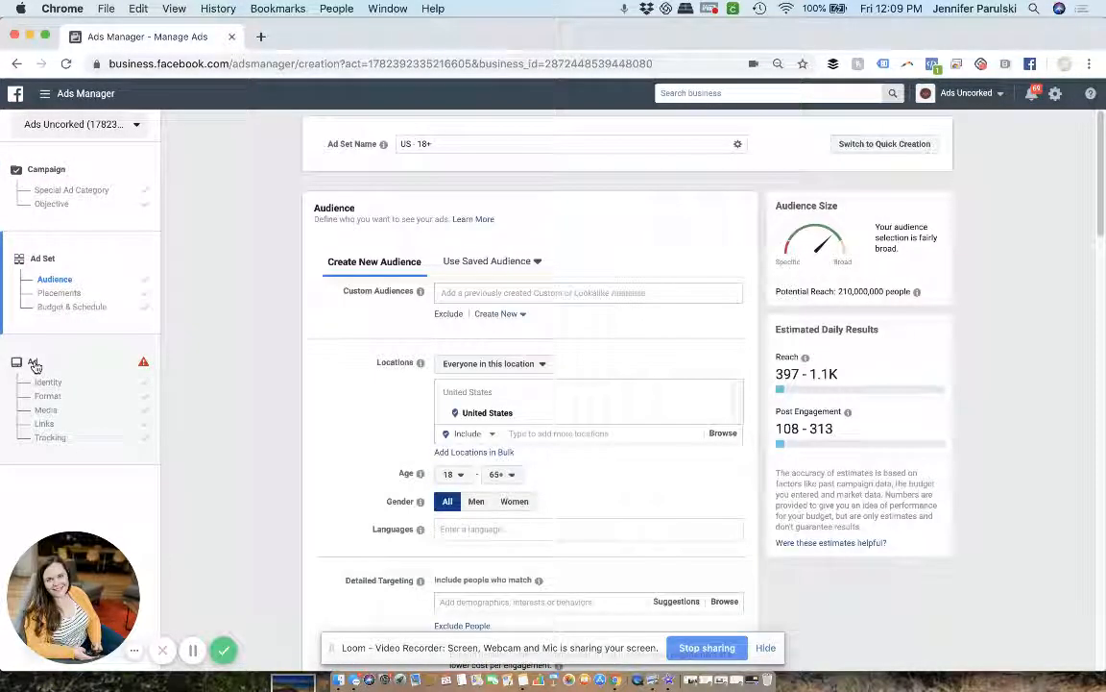
Leave the campaign draft without saving its changes and go to the Audiences library.
click(35, 364)
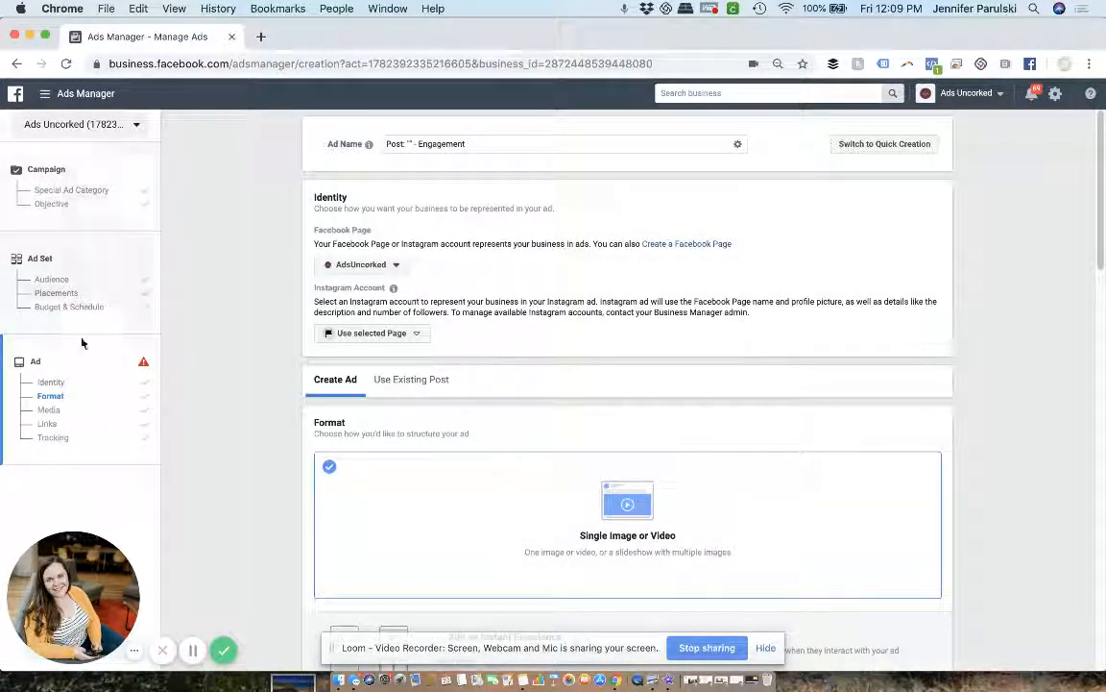
click(78, 105)
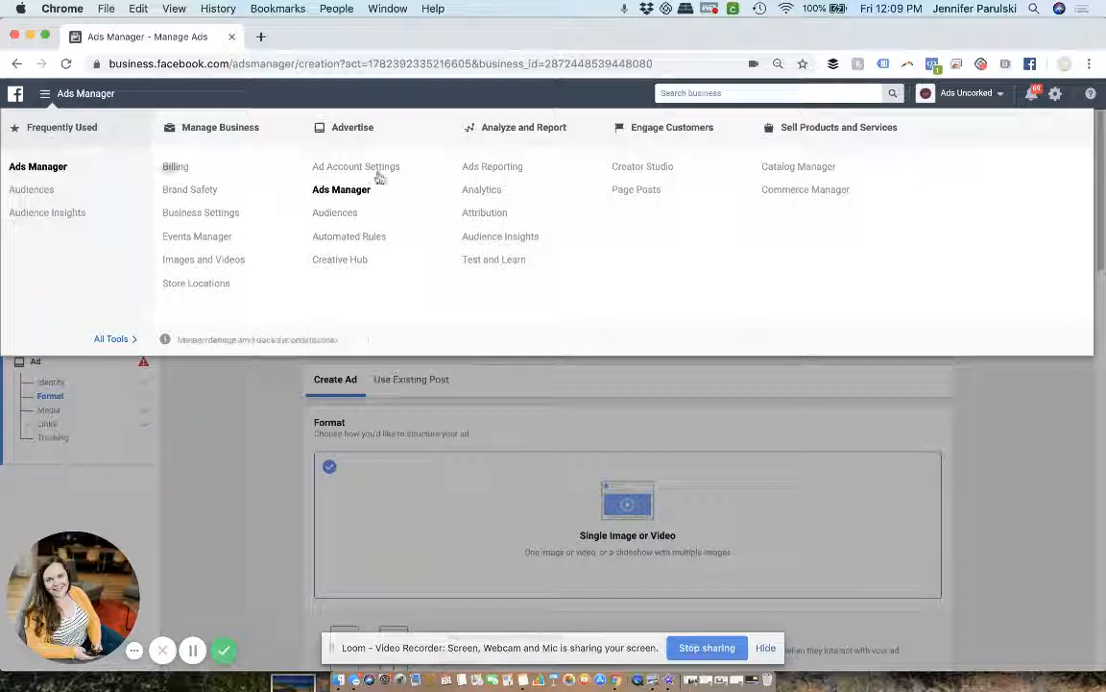
click(329, 215)
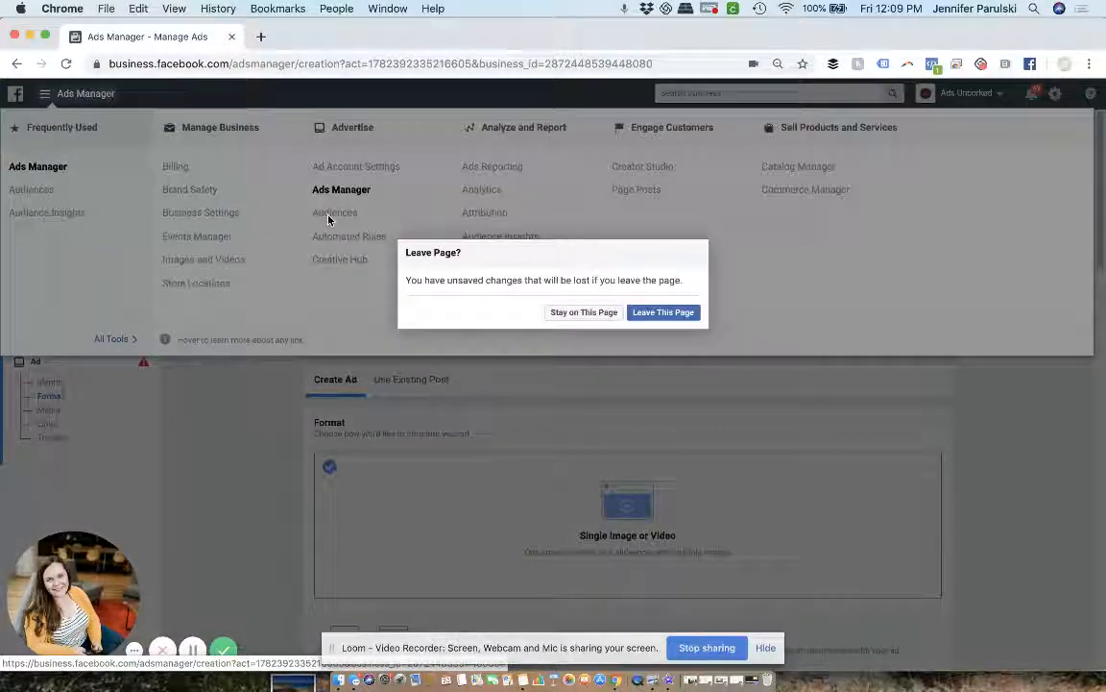
click(678, 315)
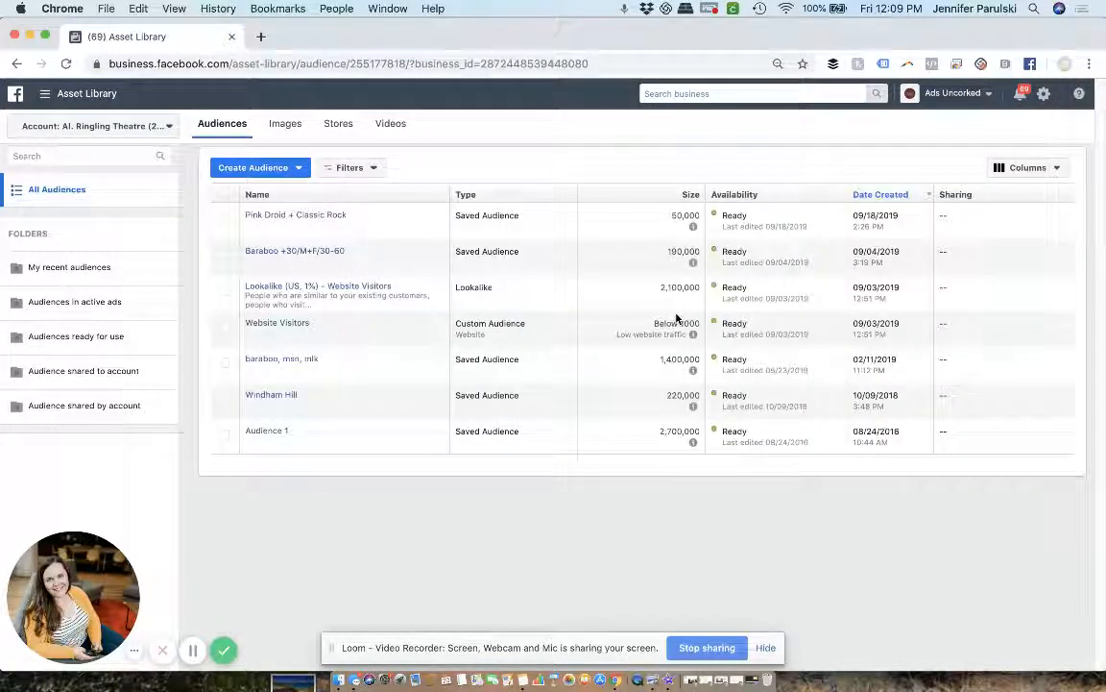
Switch the audience library to the Ads Uncorked ad account.
click(49, 127)
text(ads)
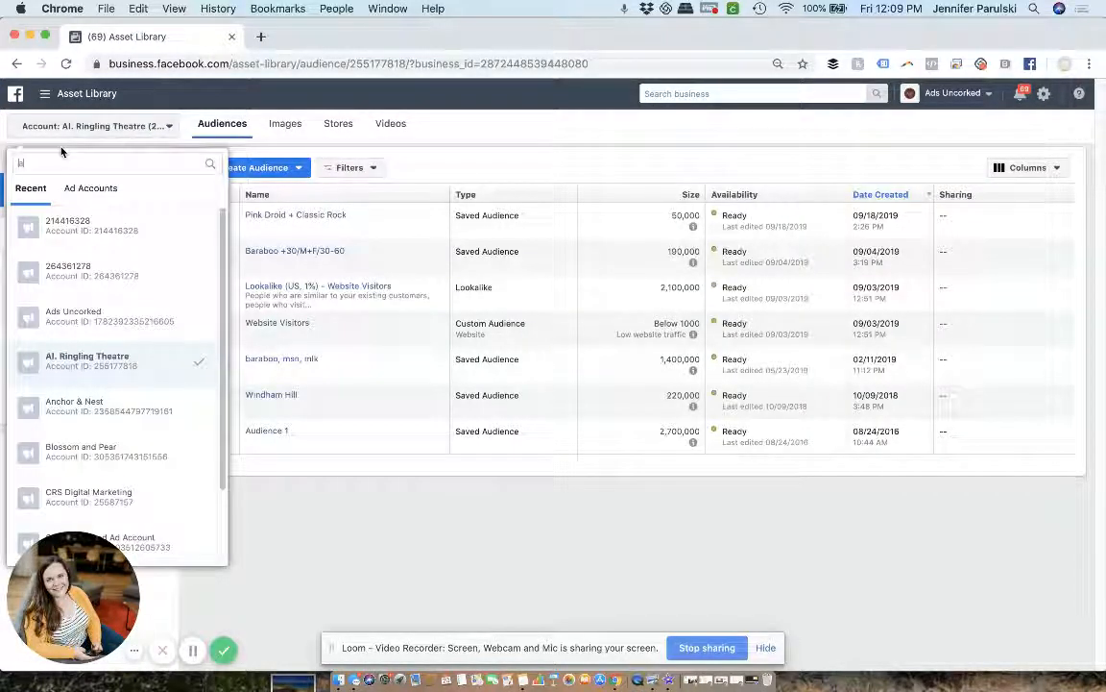
click(67, 199)
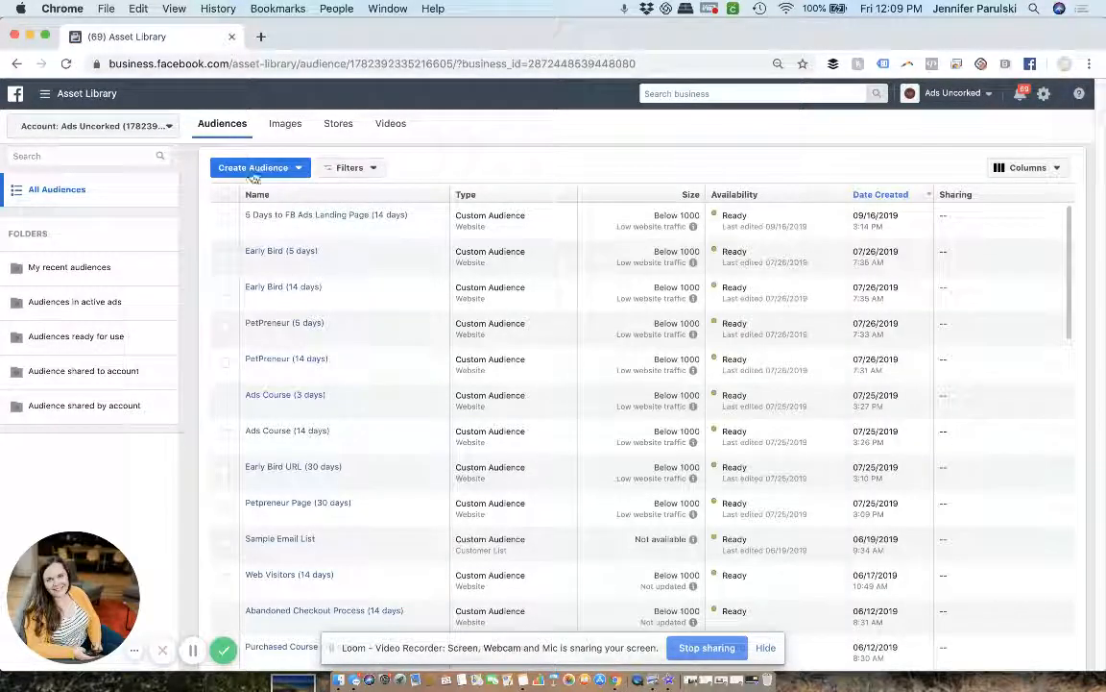
Start a new saved audience and limit it to women with a maximum age of 45.
click(252, 170)
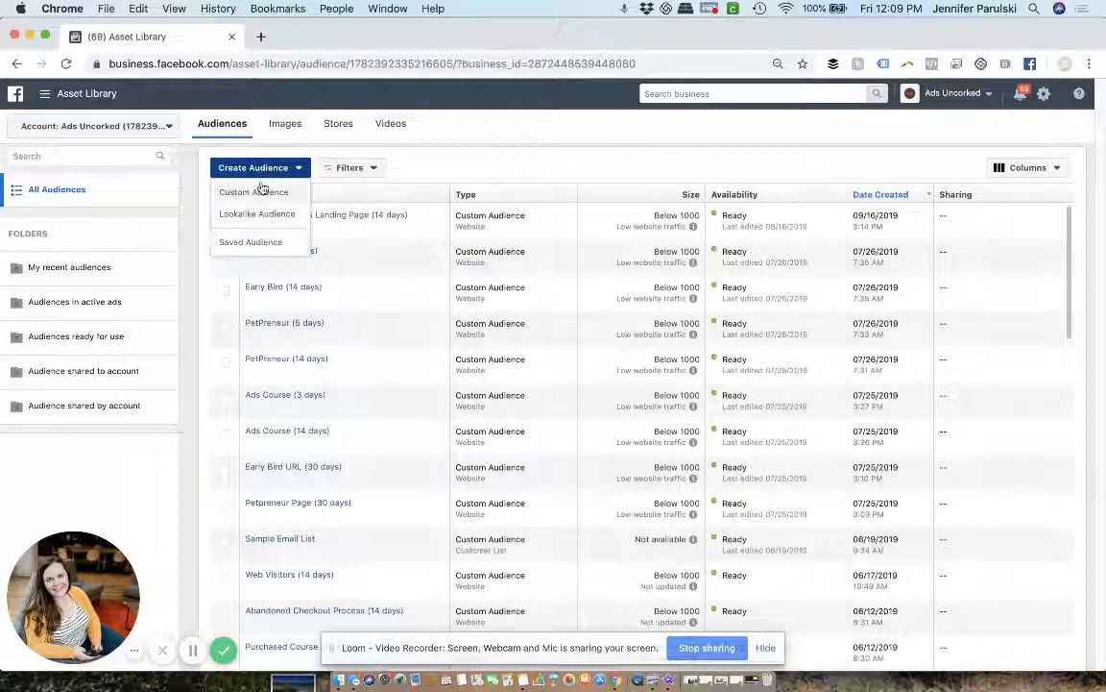
click(251, 242)
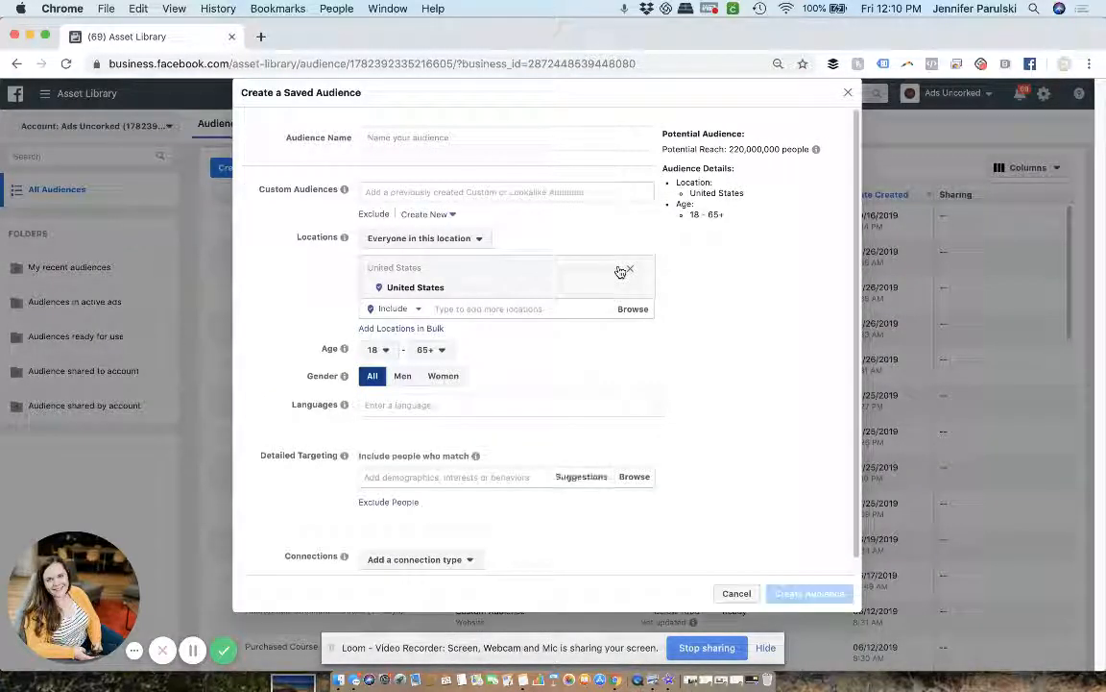
click(443, 376)
click(425, 351)
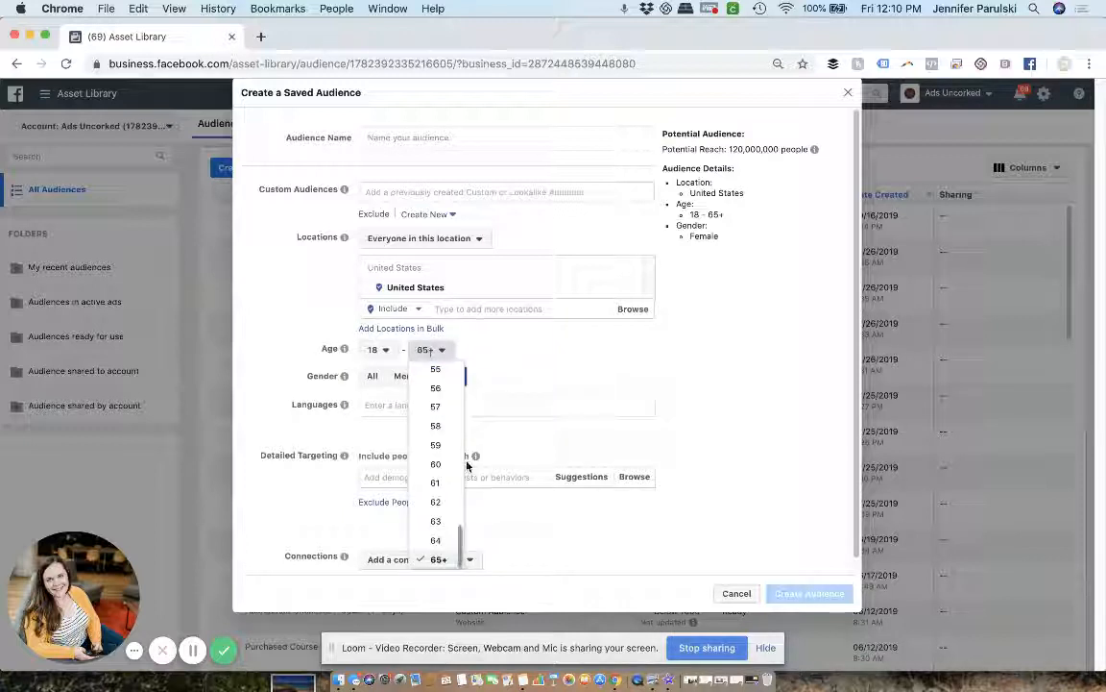
scroll(422, 456, up, 1)
scroll(422, 456, up, 5)
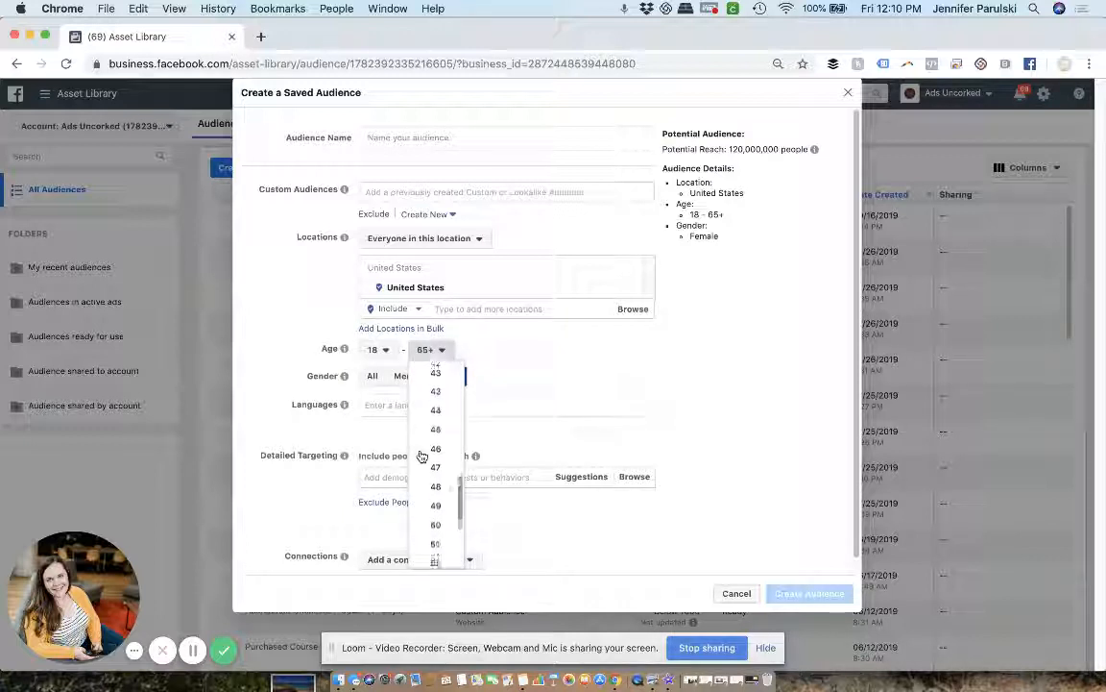
click(427, 447)
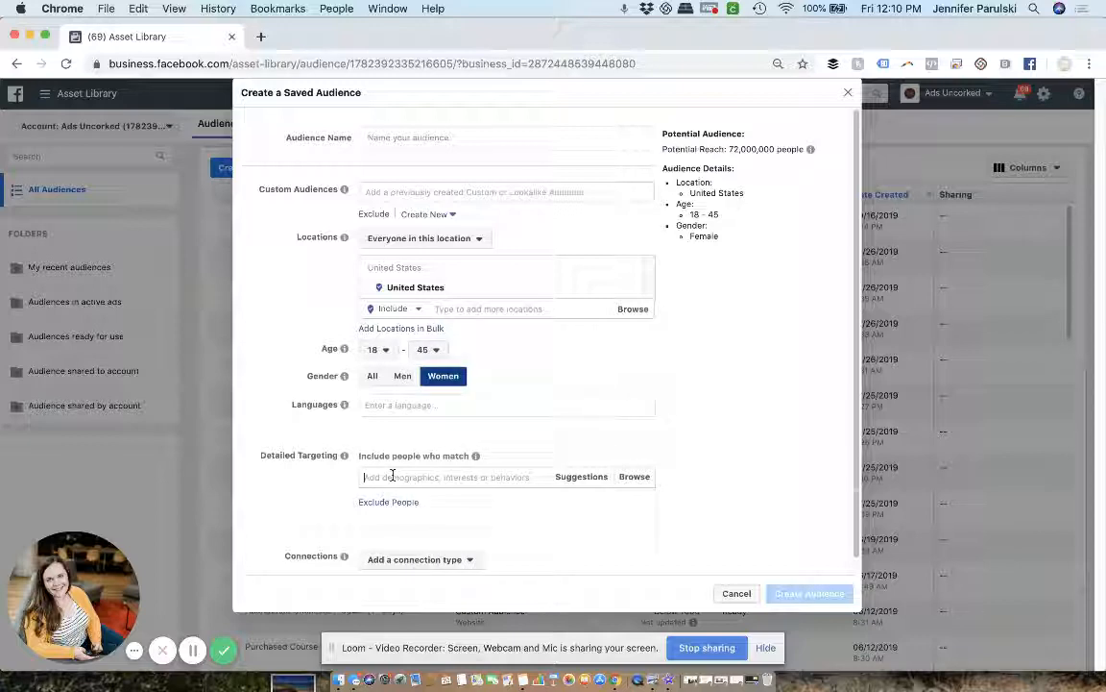
Add the interests REI and The North Face to the audience's detailed targeting.
click(392, 475)
text(REI)
scroll(719, 390, down, 1)
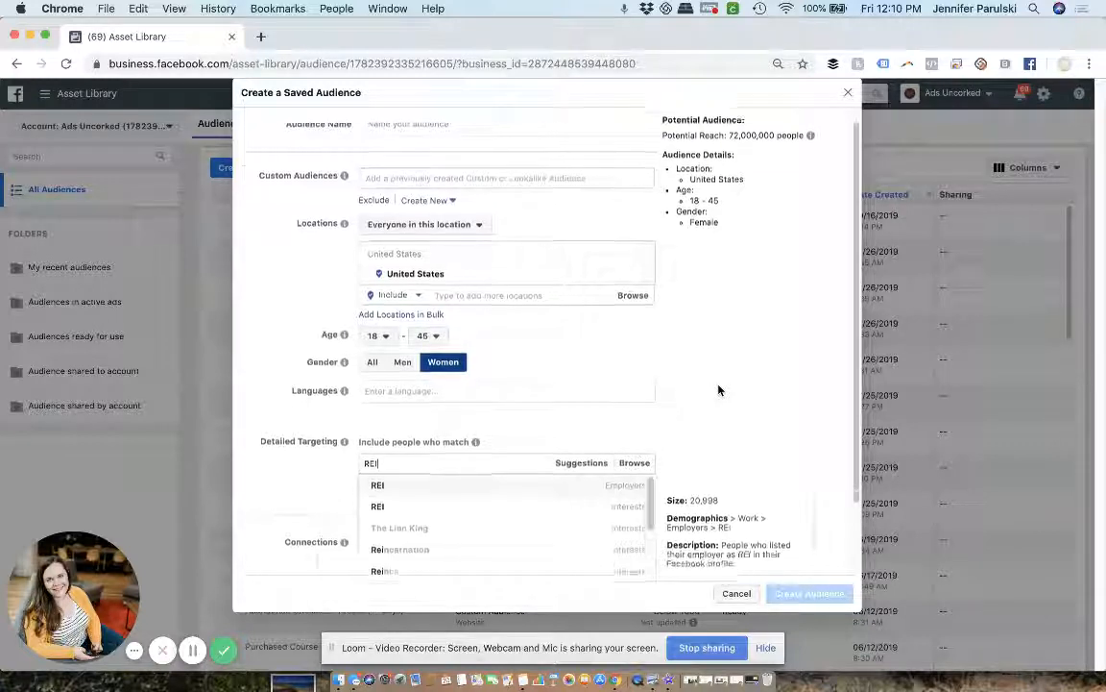
click(494, 499)
scroll(749, 365, down, 2)
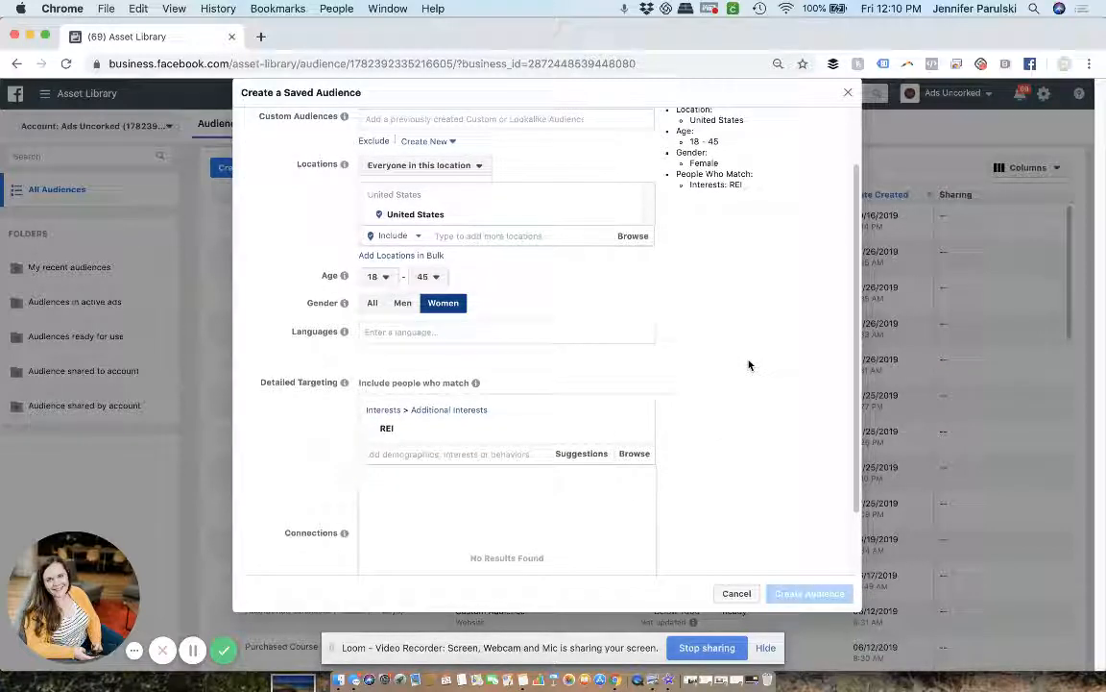
text(The North Fa)
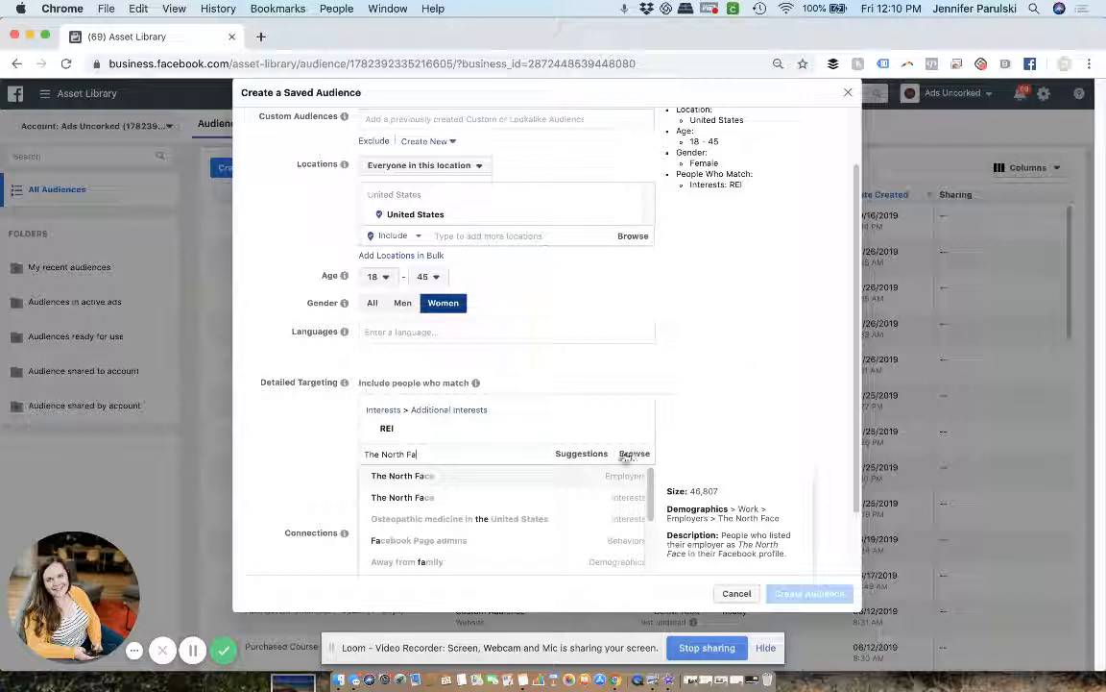
click(589, 502)
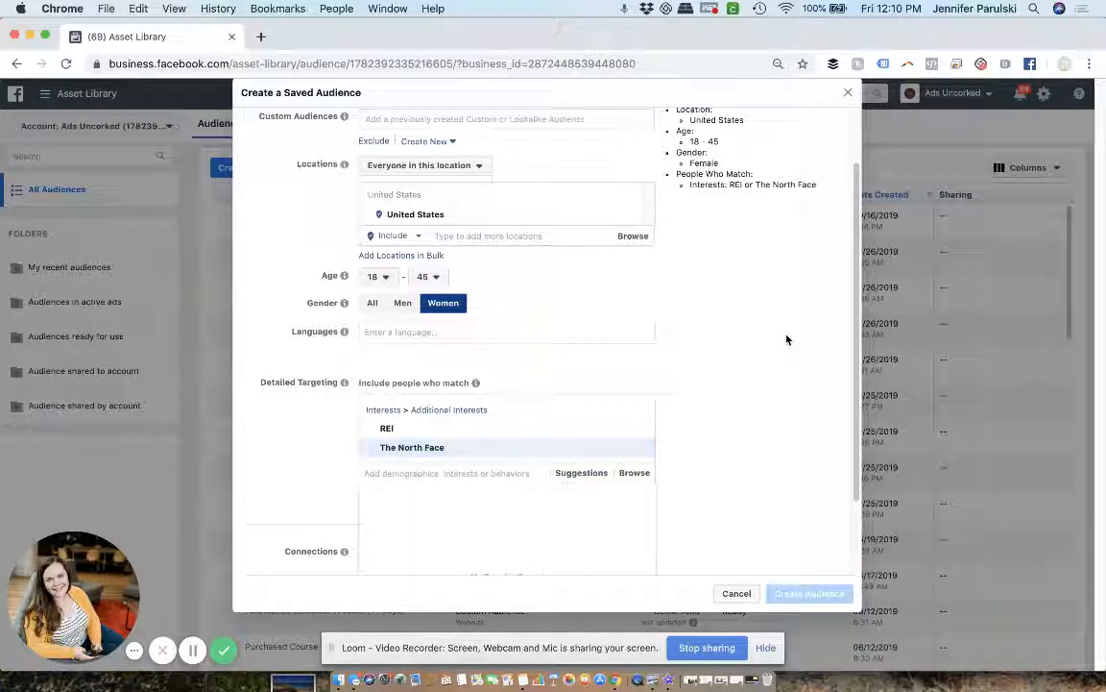
Name the saved audience "Ethically Made Audience".
scroll(786, 339, up, 2)
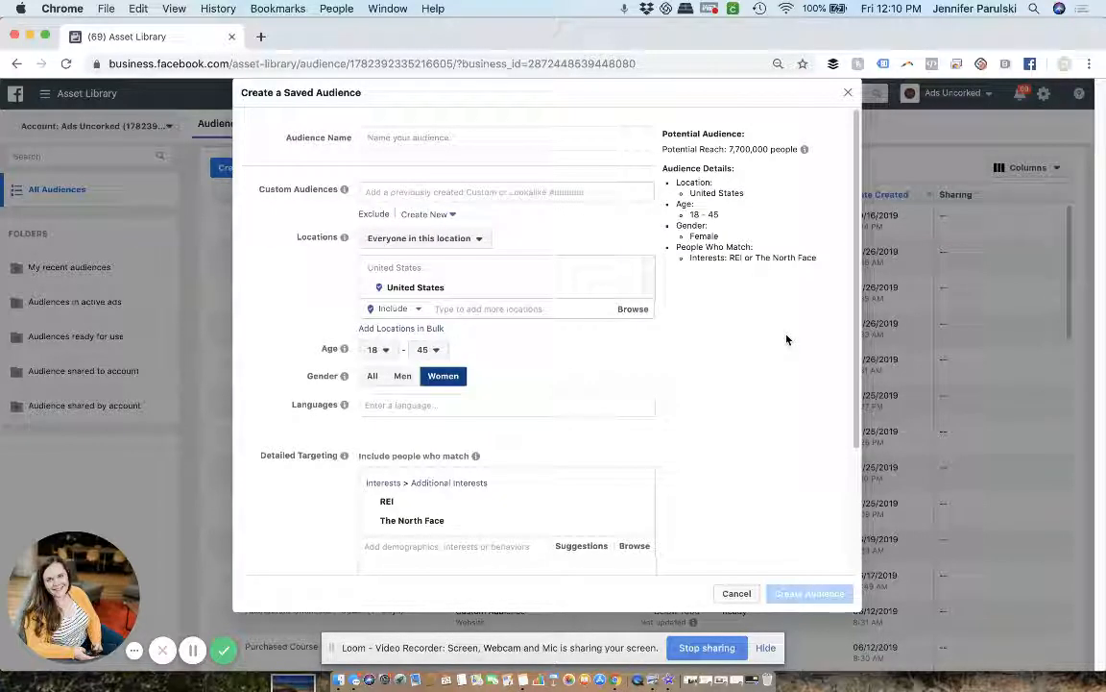
click(412, 141)
text(Ethical)
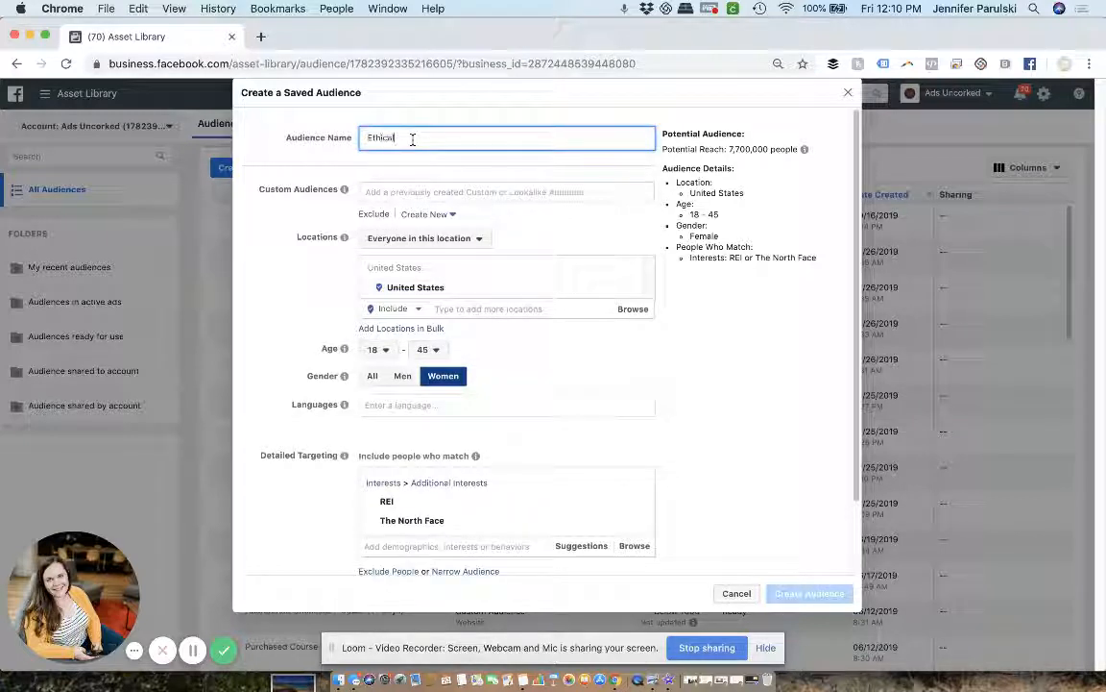
text(ly Made Audience)
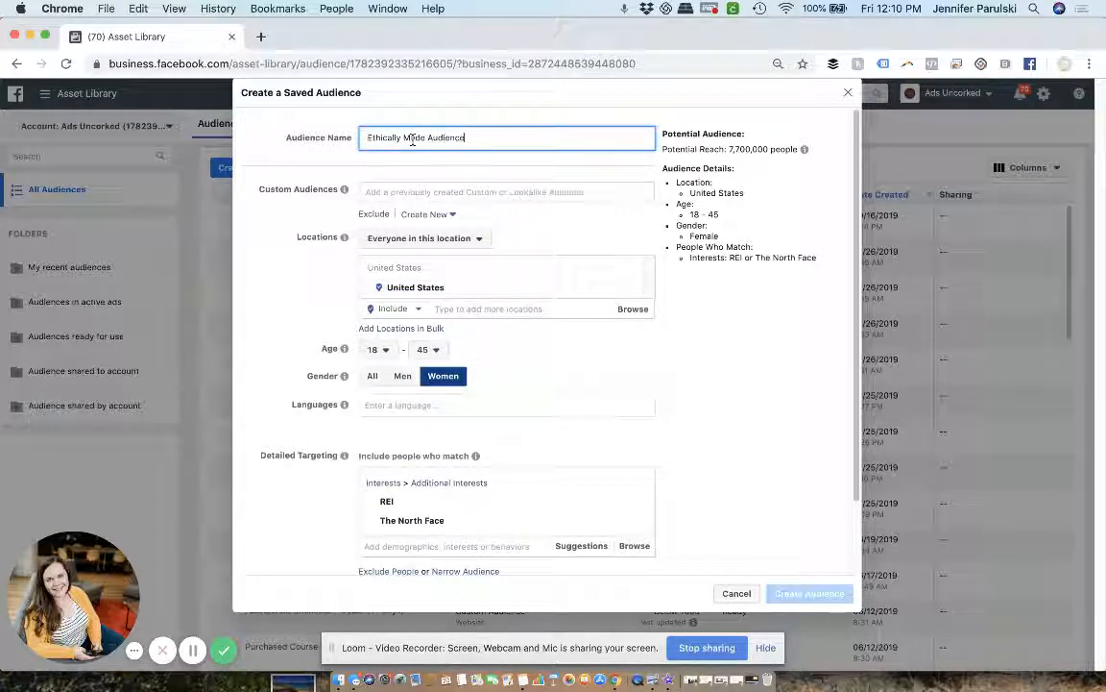
click(653, 357)
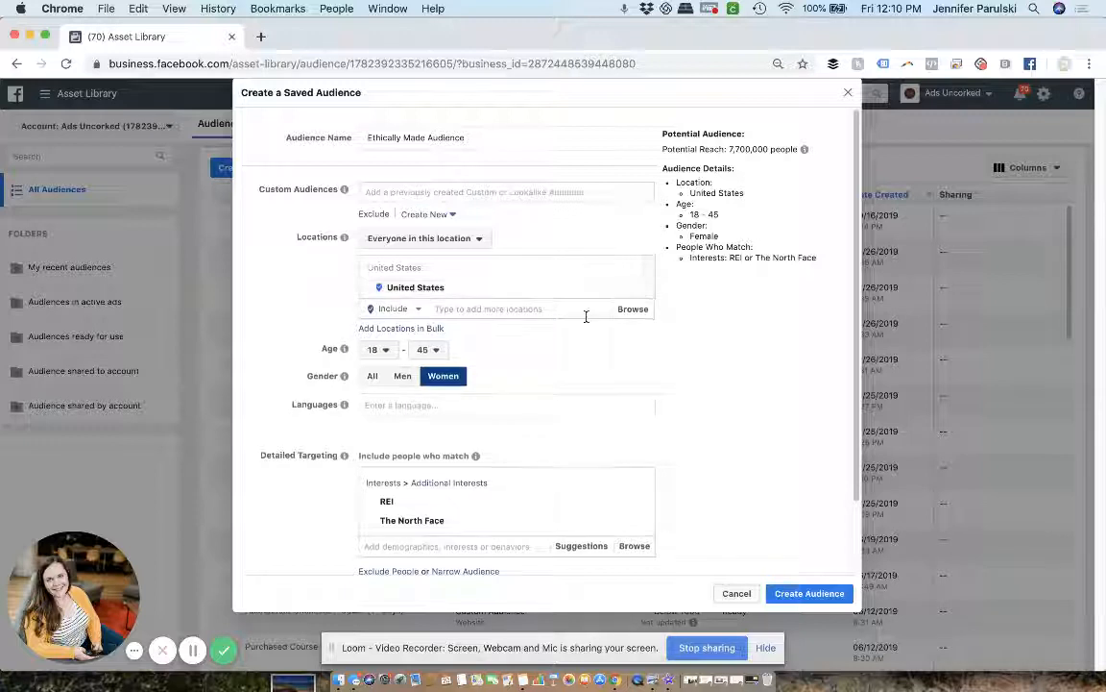
Browse the detailed targeting categories under Demographics, including household income, as well as Interests and Behaviors, and check the REI interest's details.
scroll(782, 378, down, 2)
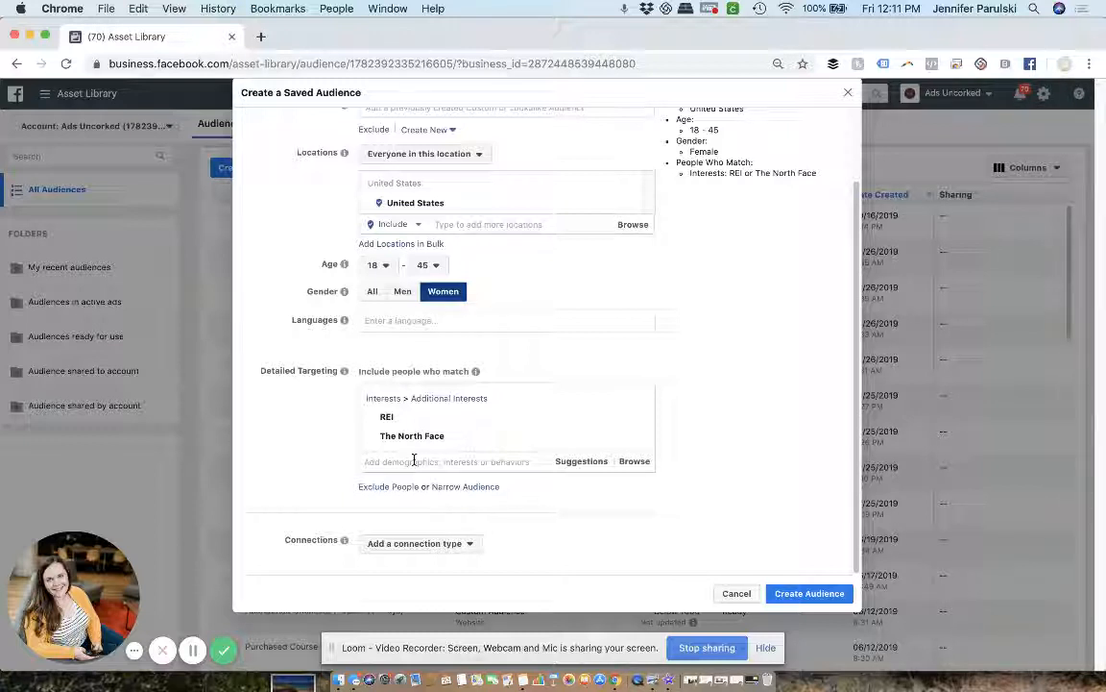
click(636, 464)
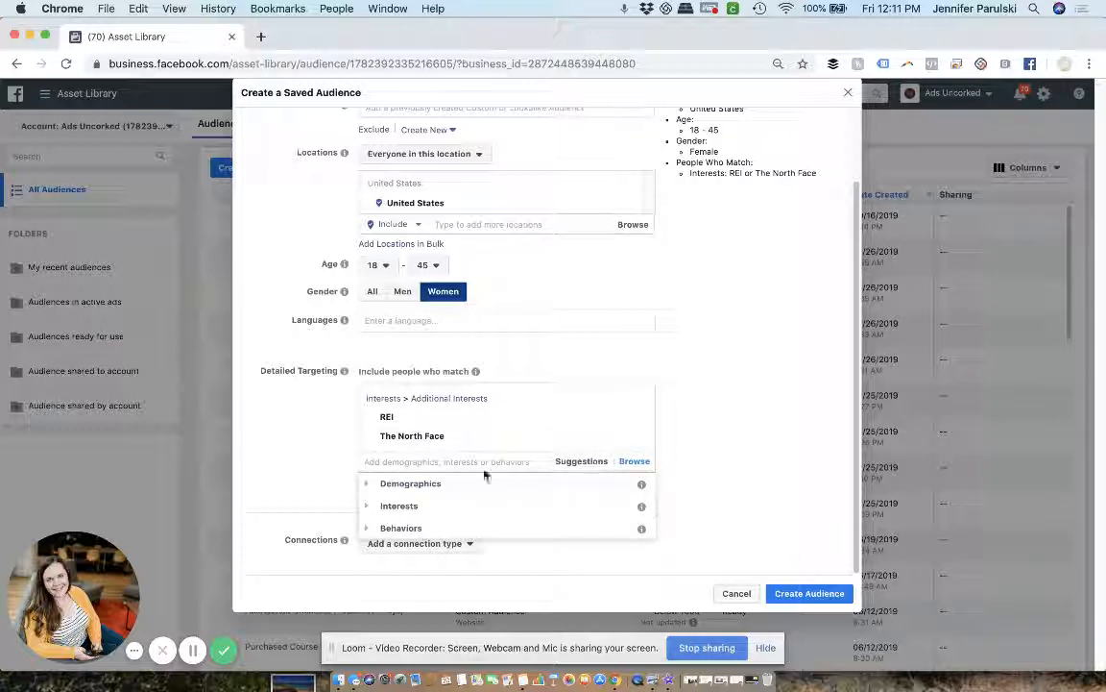
click(366, 484)
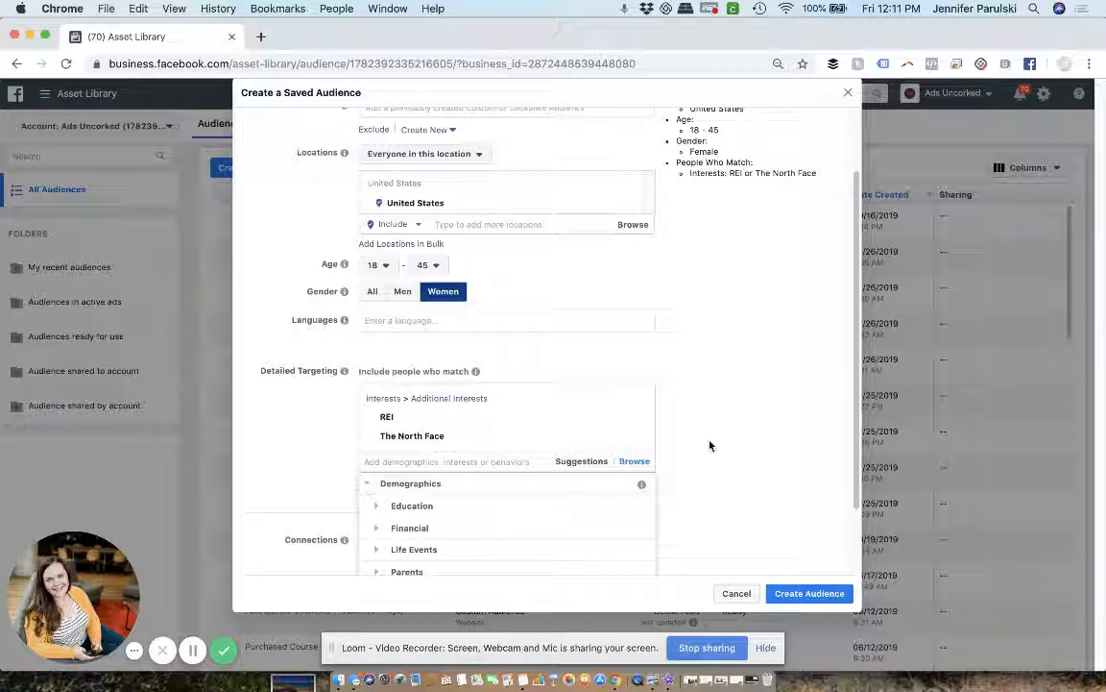
scroll(709, 445, down, 3)
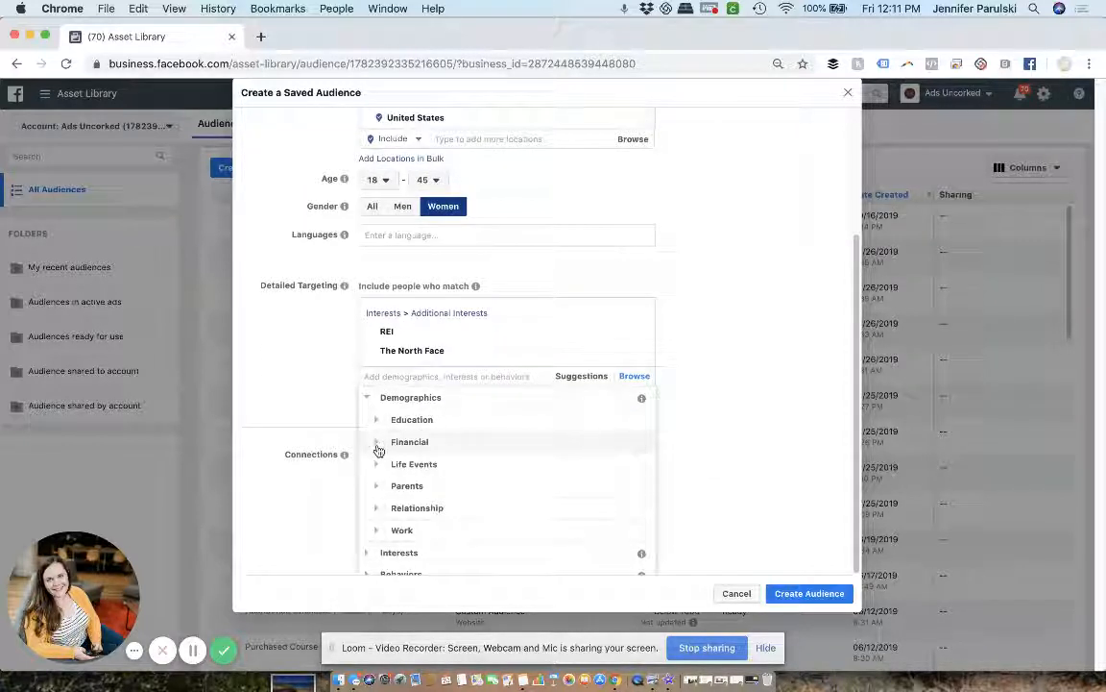
click(379, 446)
click(383, 432)
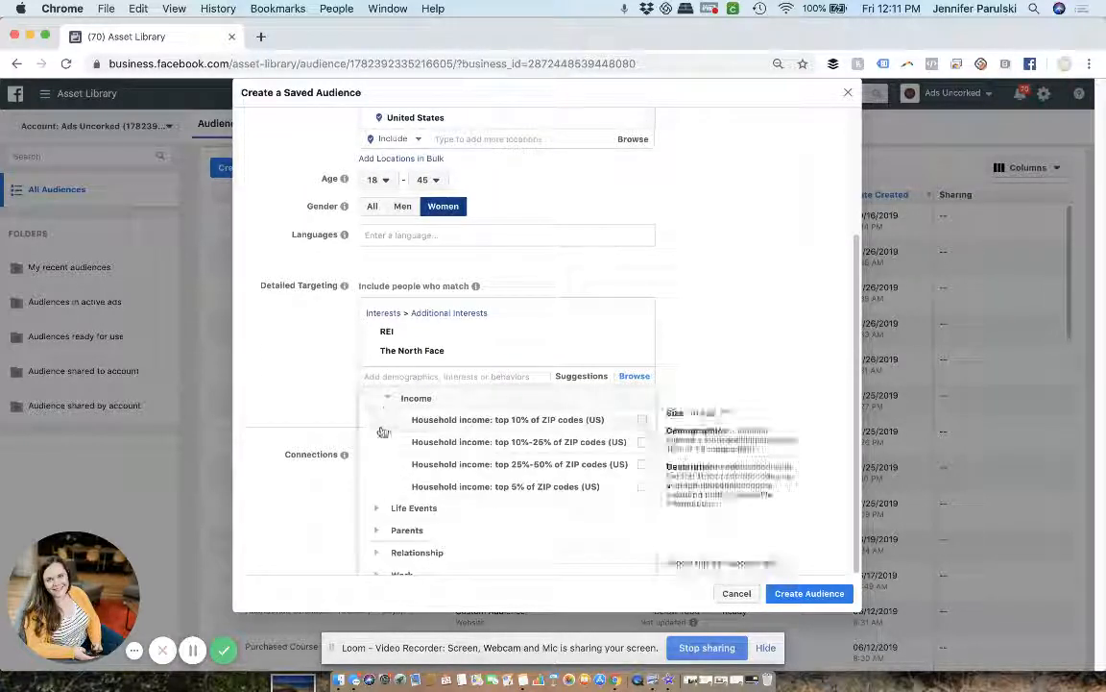
click(388, 402)
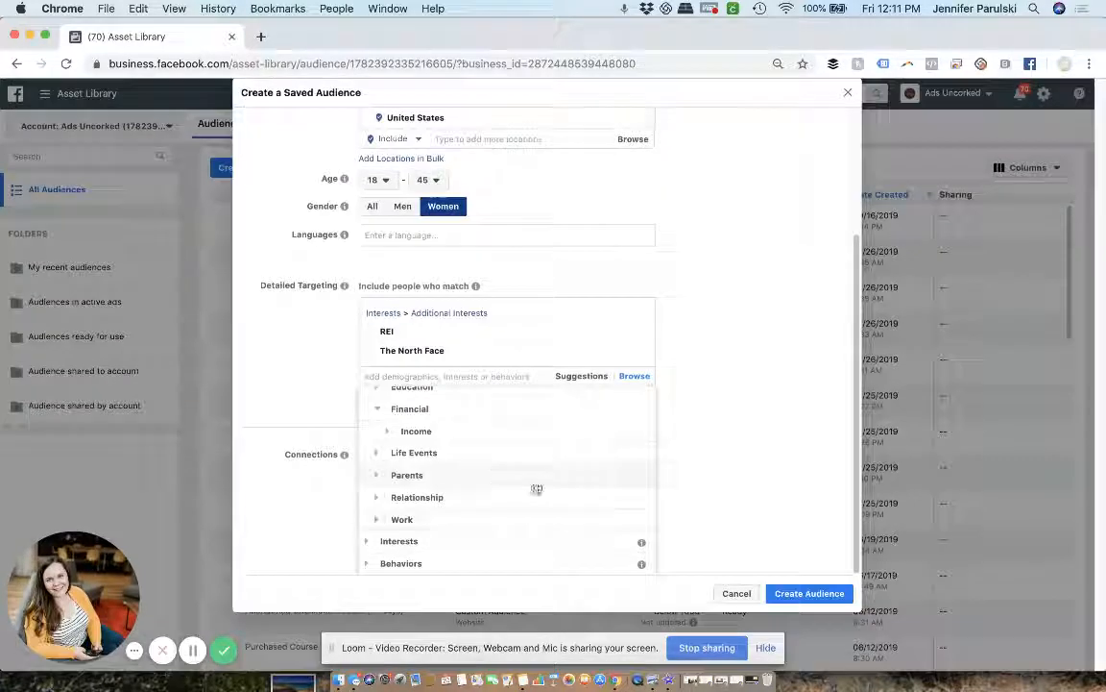
click(368, 540)
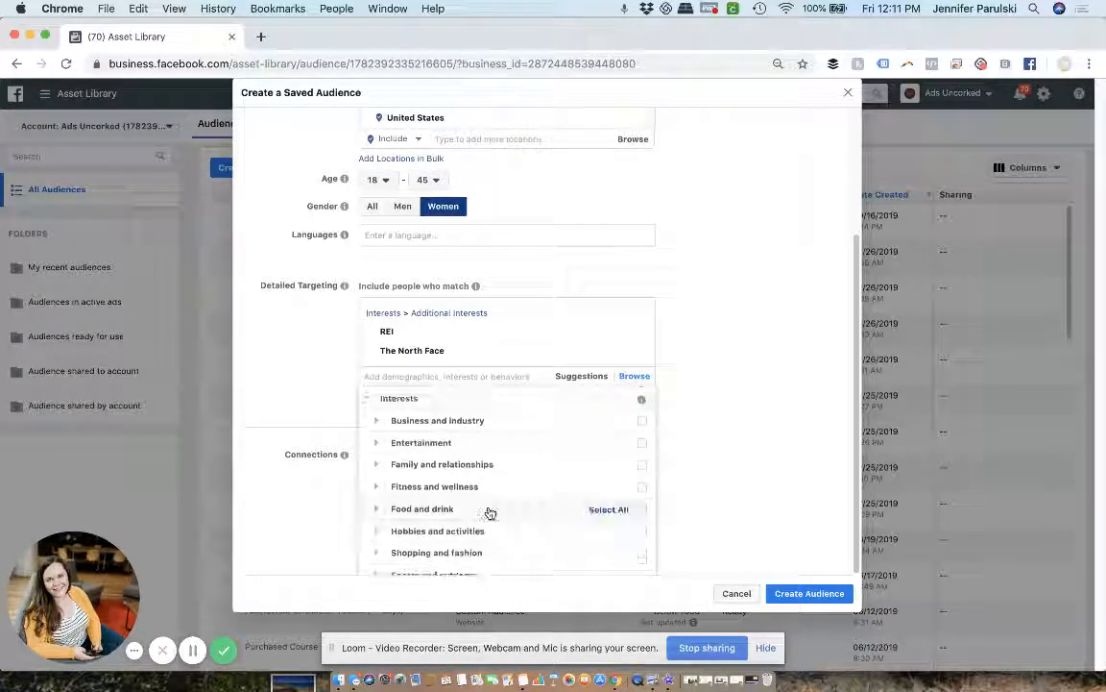
scroll(489, 512, down, 2)
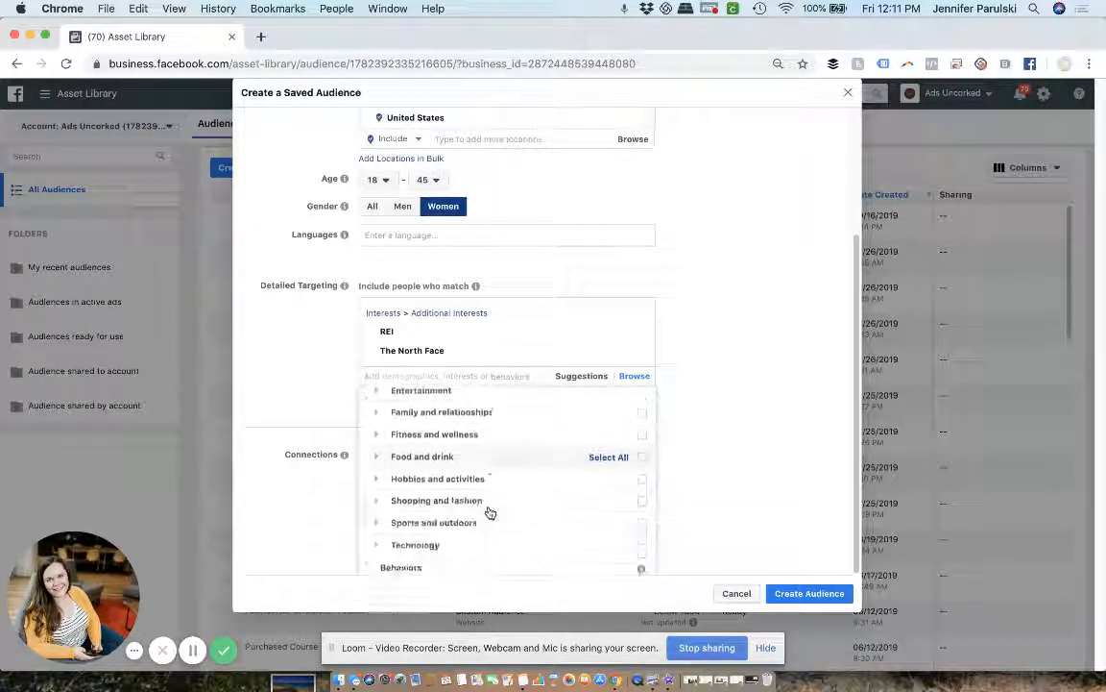
click(368, 567)
scroll(470, 512, down, 3)
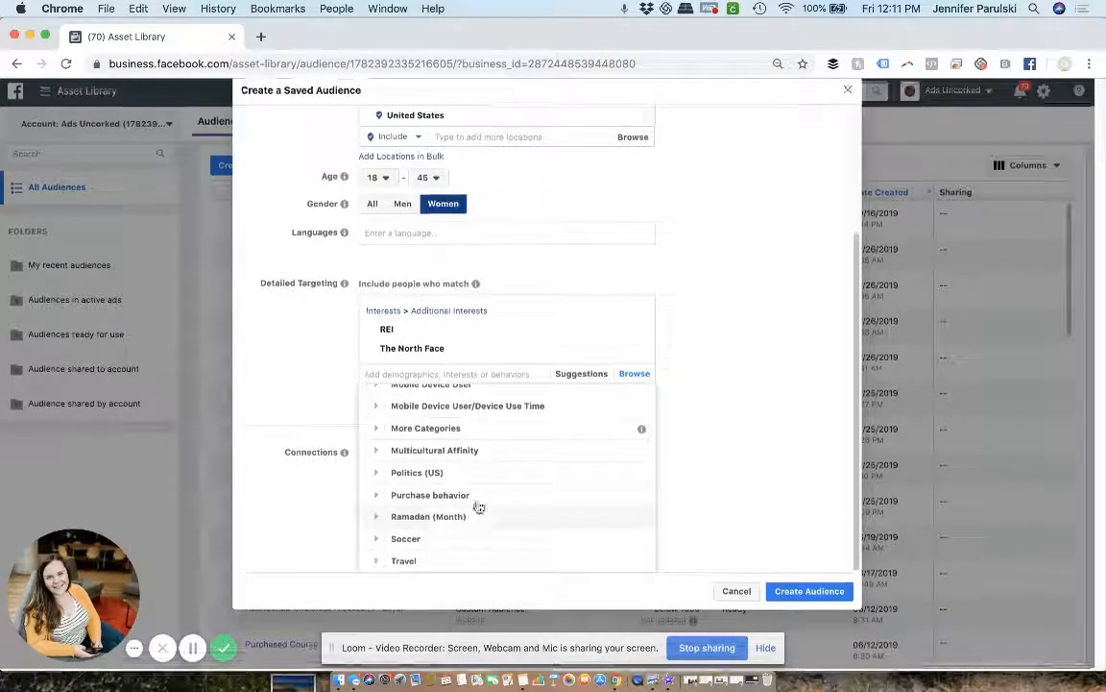
click(786, 436)
mouse_move(389, 416)
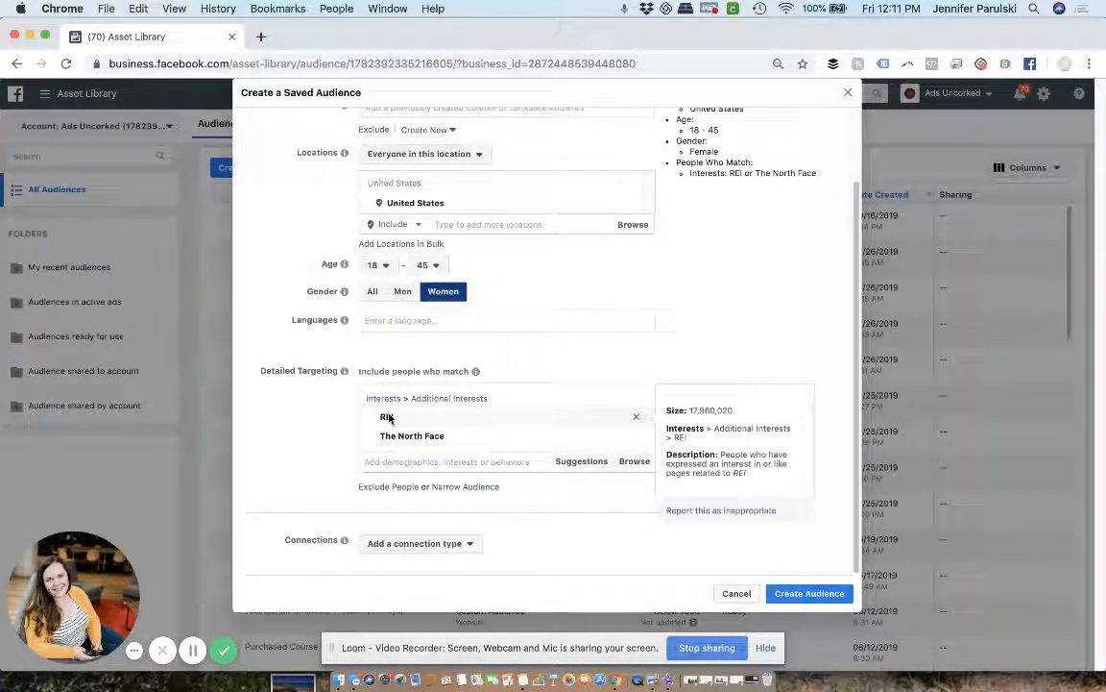
Add the suggested interest Patagonia (clothing) to the detailed targeting and create the audience.
click(589, 462)
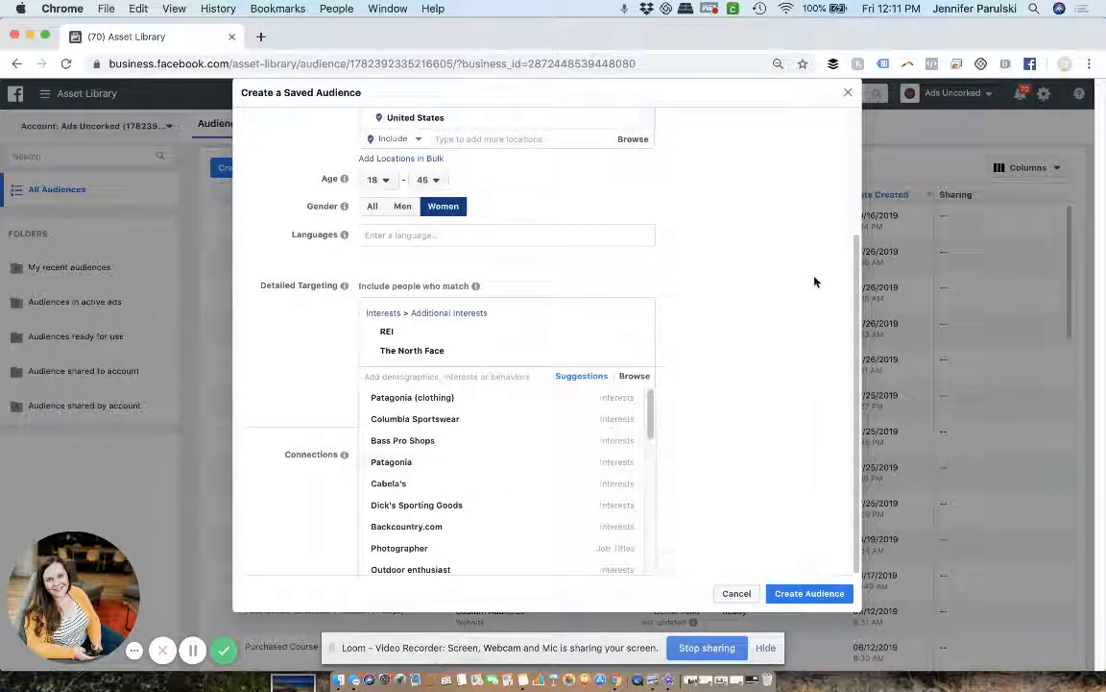
click(474, 402)
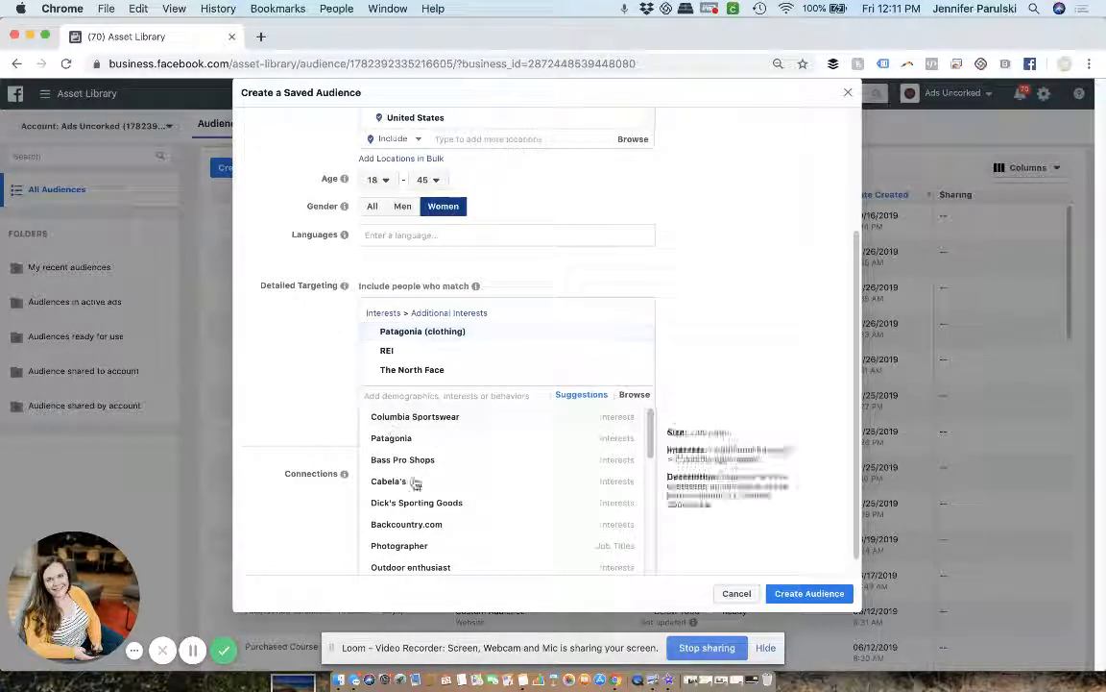
click(781, 299)
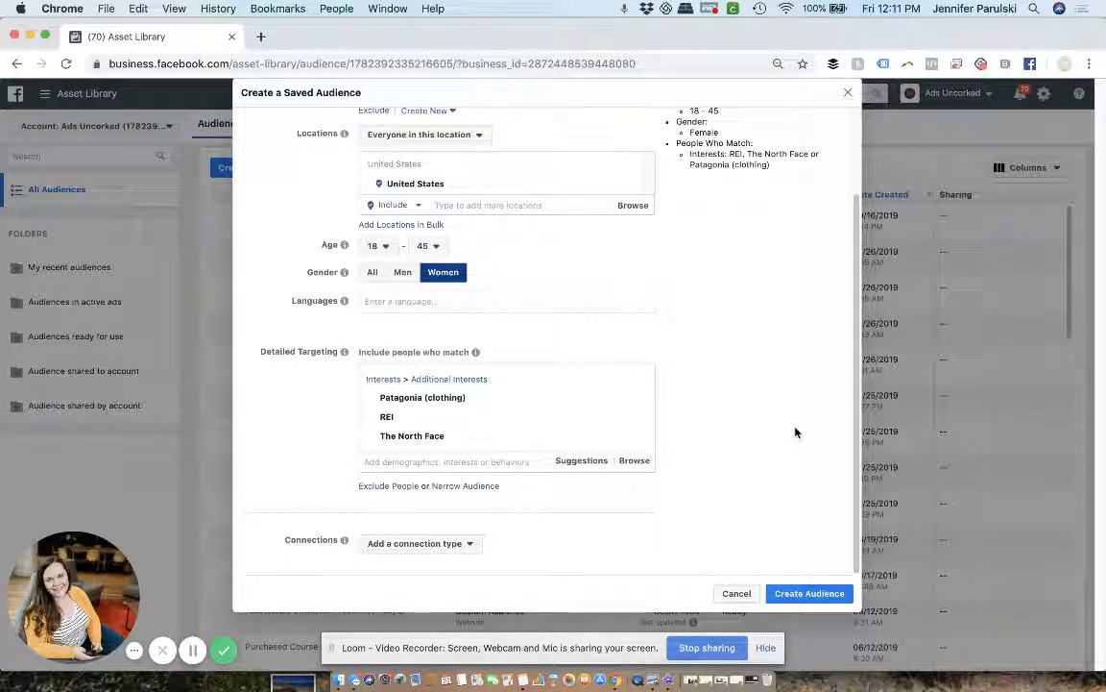
scroll(793, 431, up, 2)
click(805, 594)
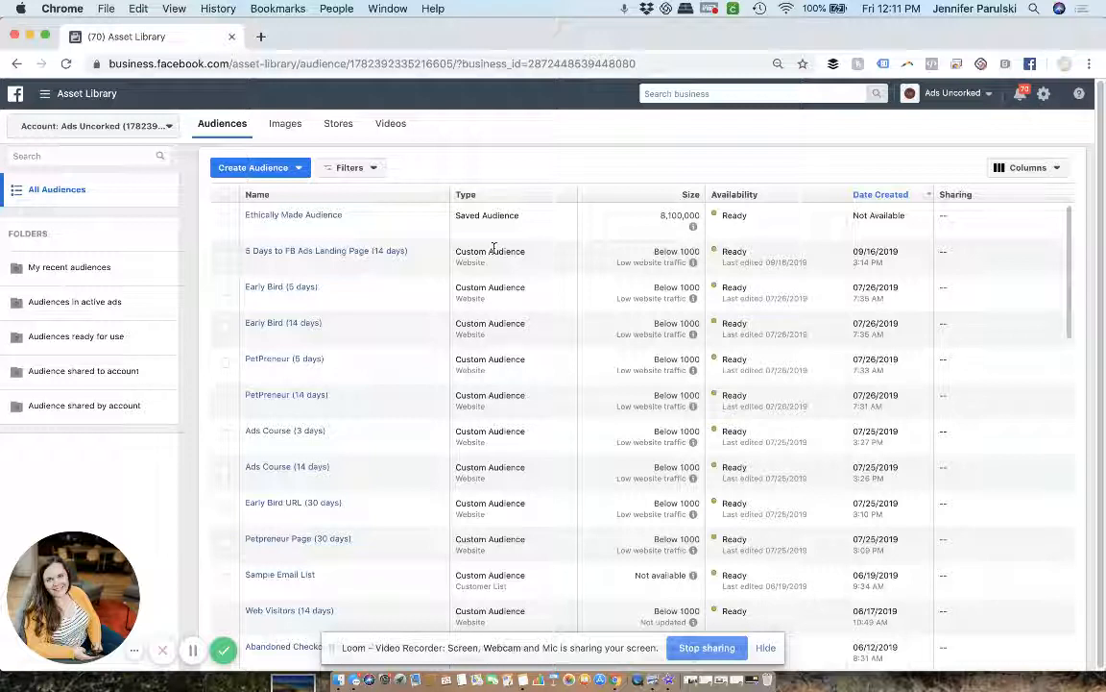
click(231, 167)
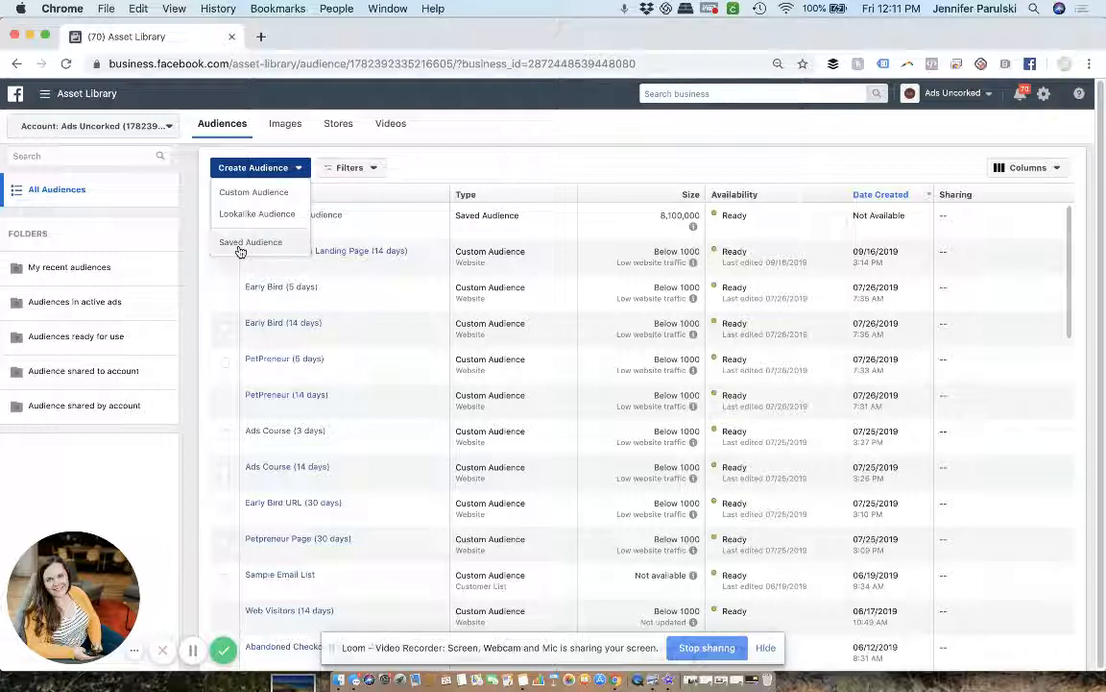
click(488, 158)
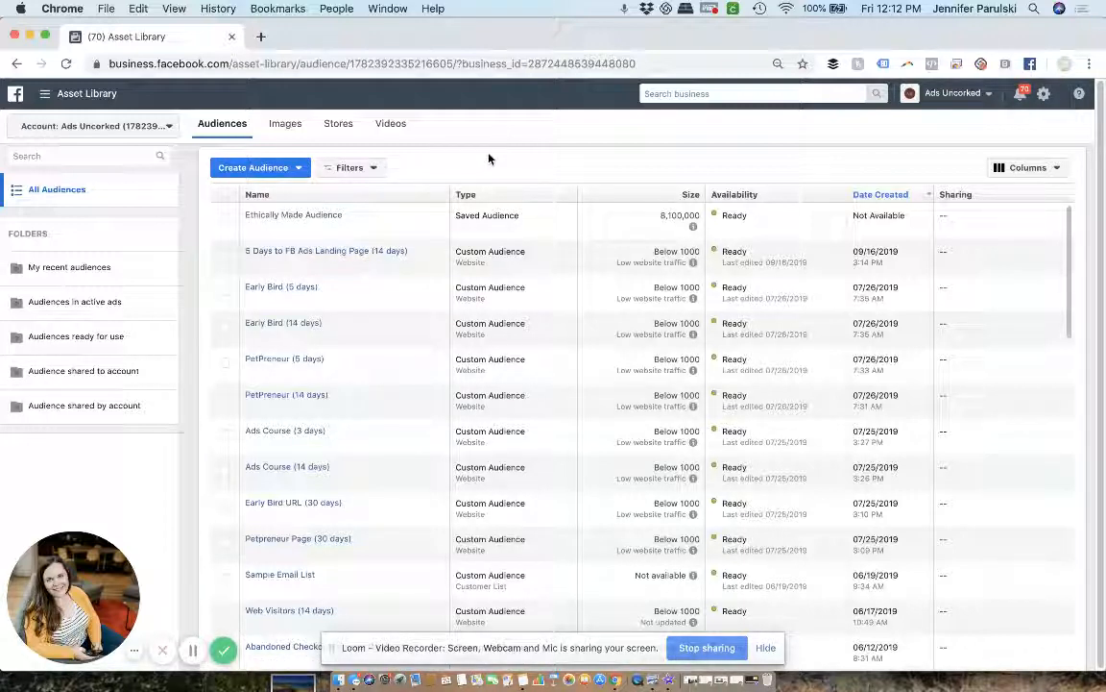
Draft an Instagram business profile custom audience covering the past 30 days, named "Instagram Engagers (30 days)", and return to the source choices without creating it.
click(237, 165)
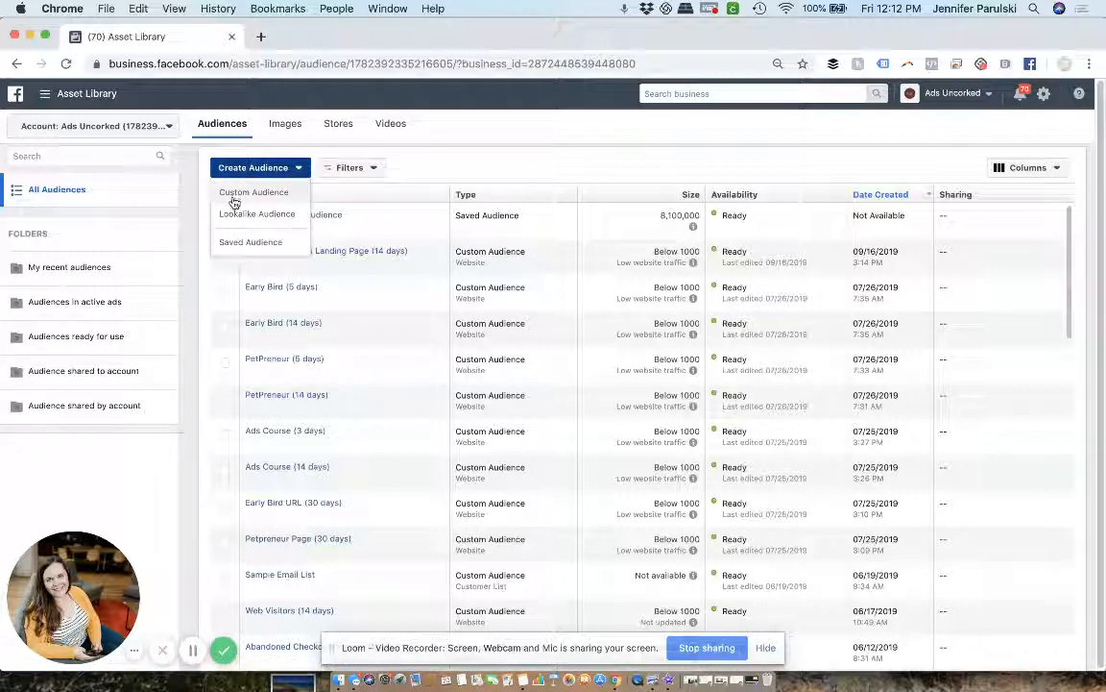
click(233, 202)
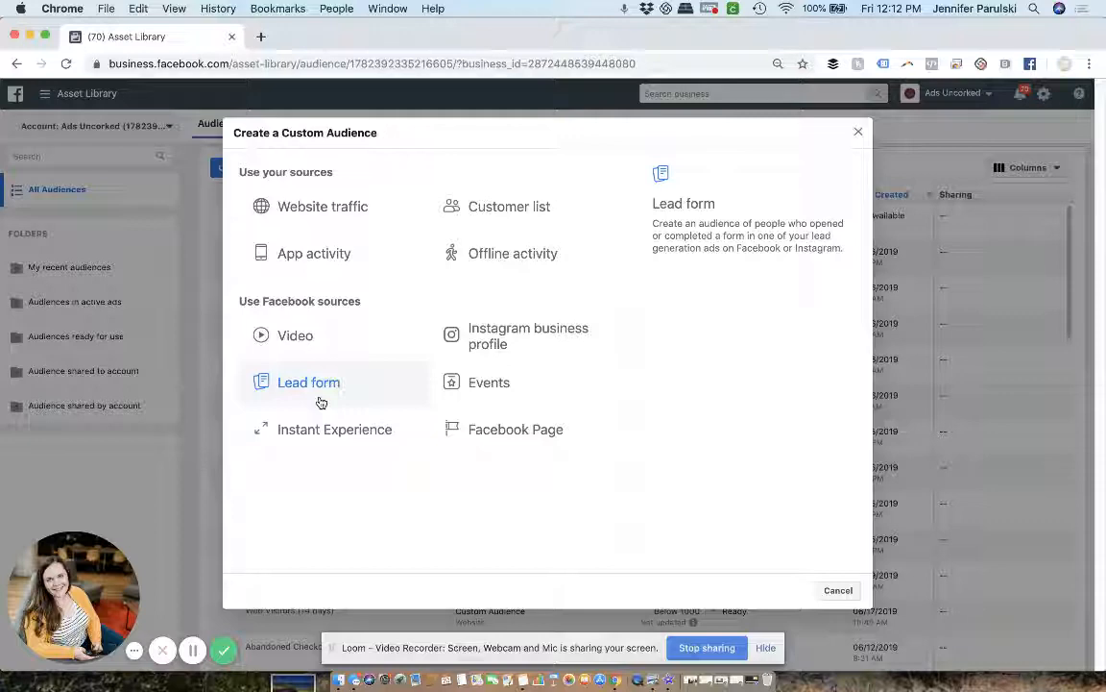
click(569, 344)
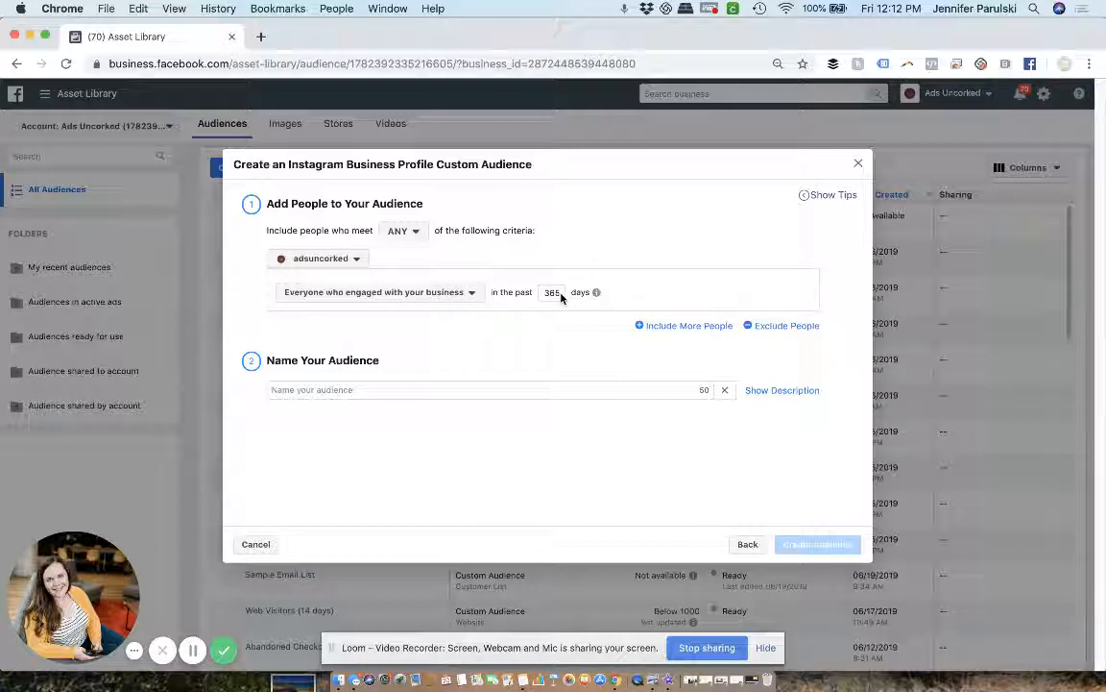
text(0)
click(381, 389)
text(Instag)
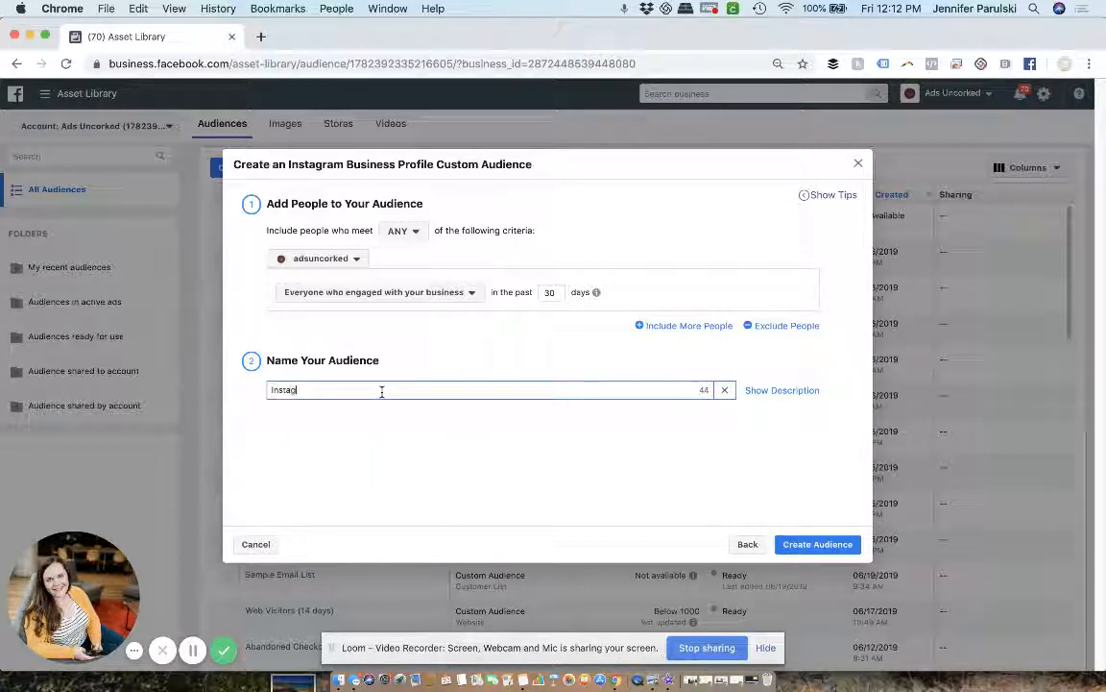
text(ram Engagers (30 days)
click(397, 444)
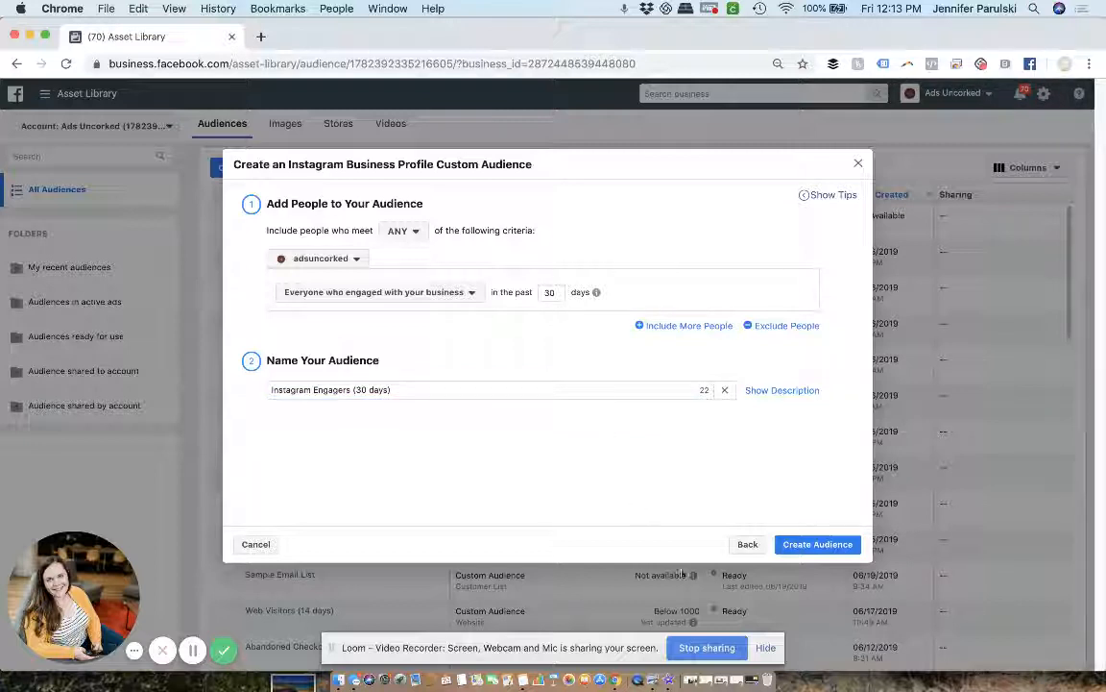
click(746, 543)
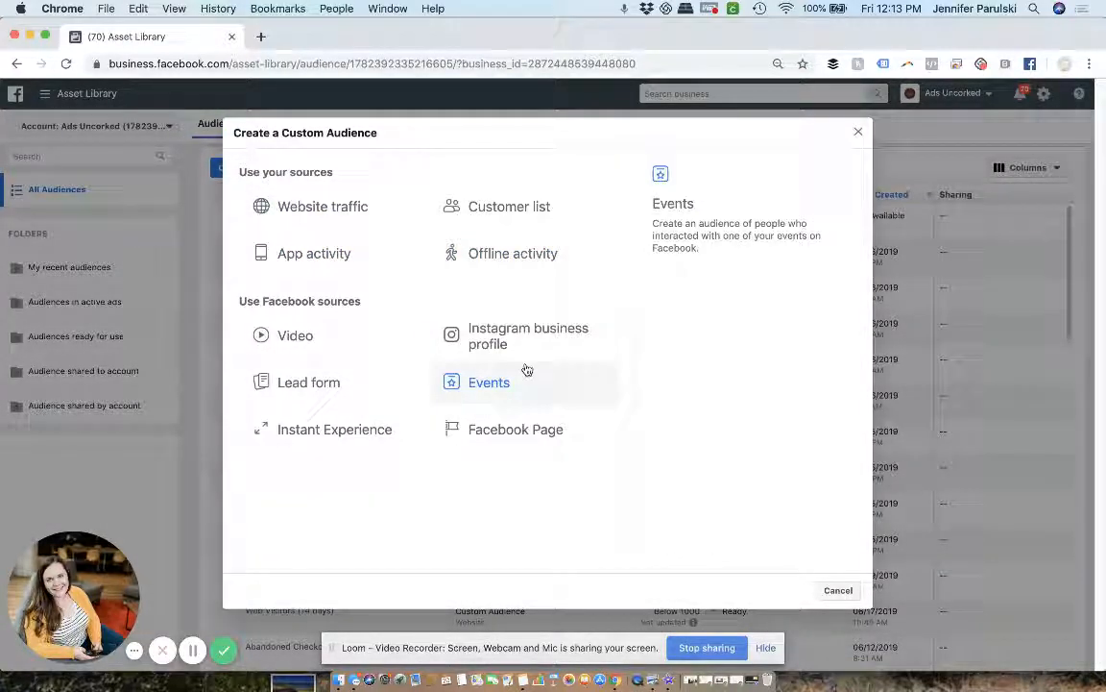
Draft a website traffic custom audience of people who visited specific web pages with URLs containing "/adscourse", and close it without creating it.
click(324, 208)
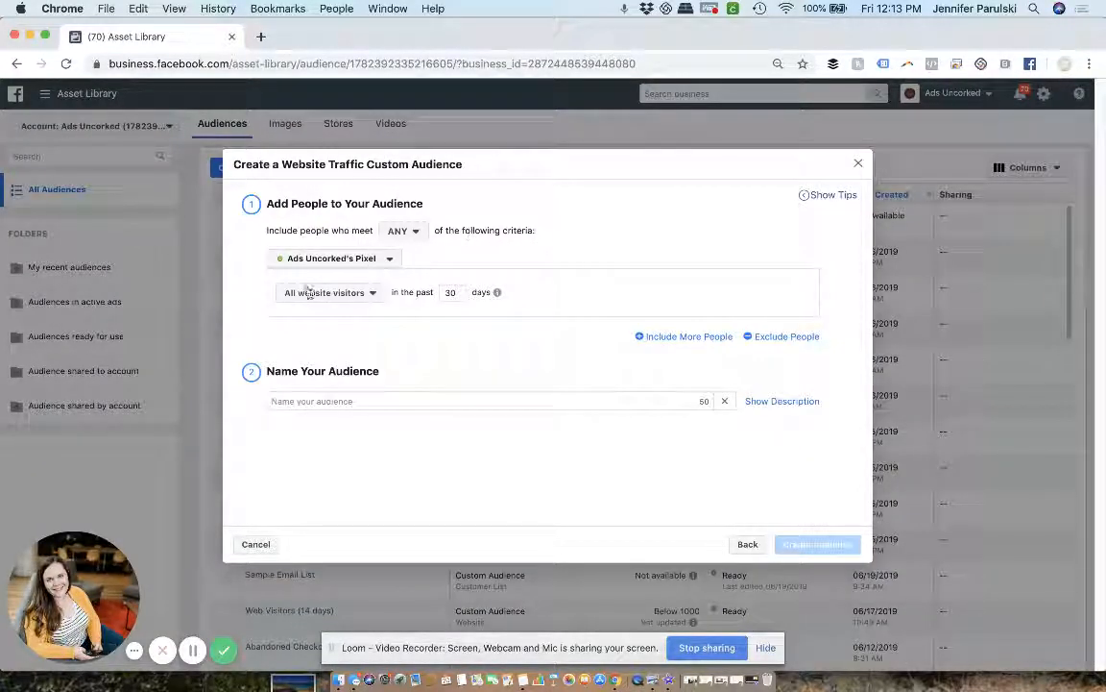
click(358, 296)
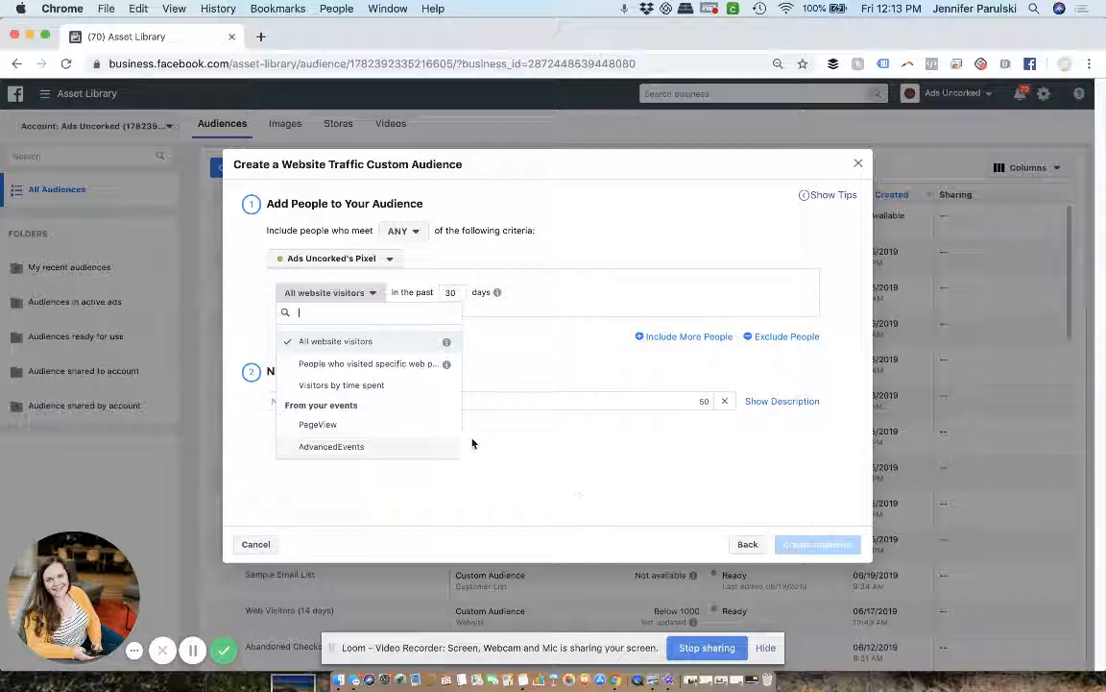
click(588, 380)
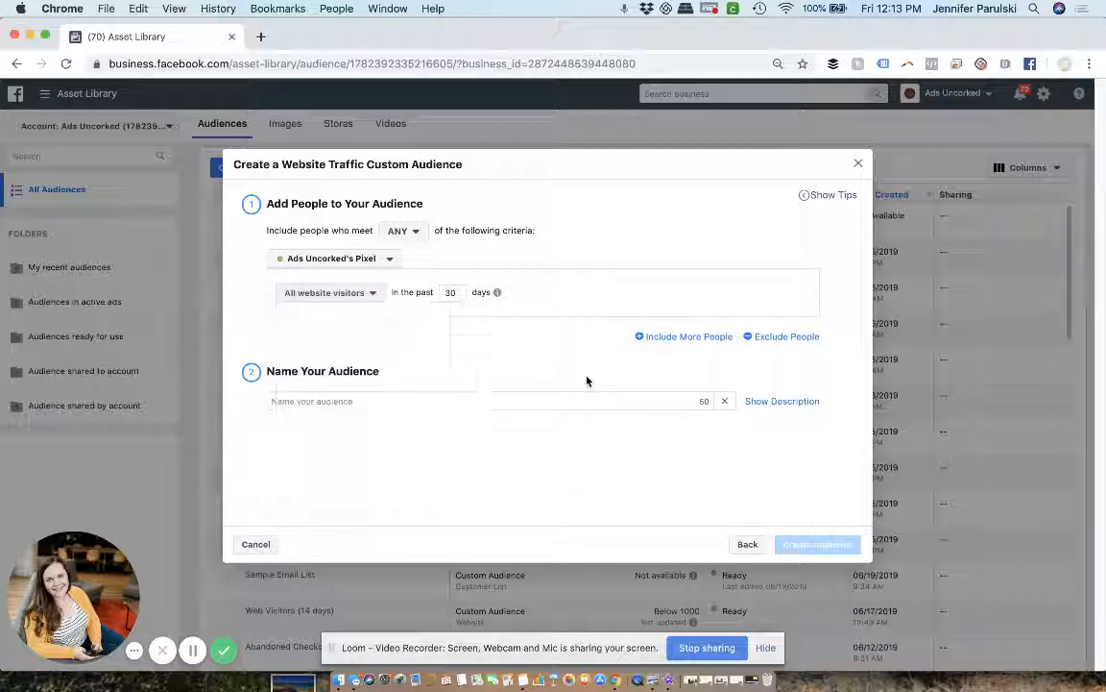
click(361, 294)
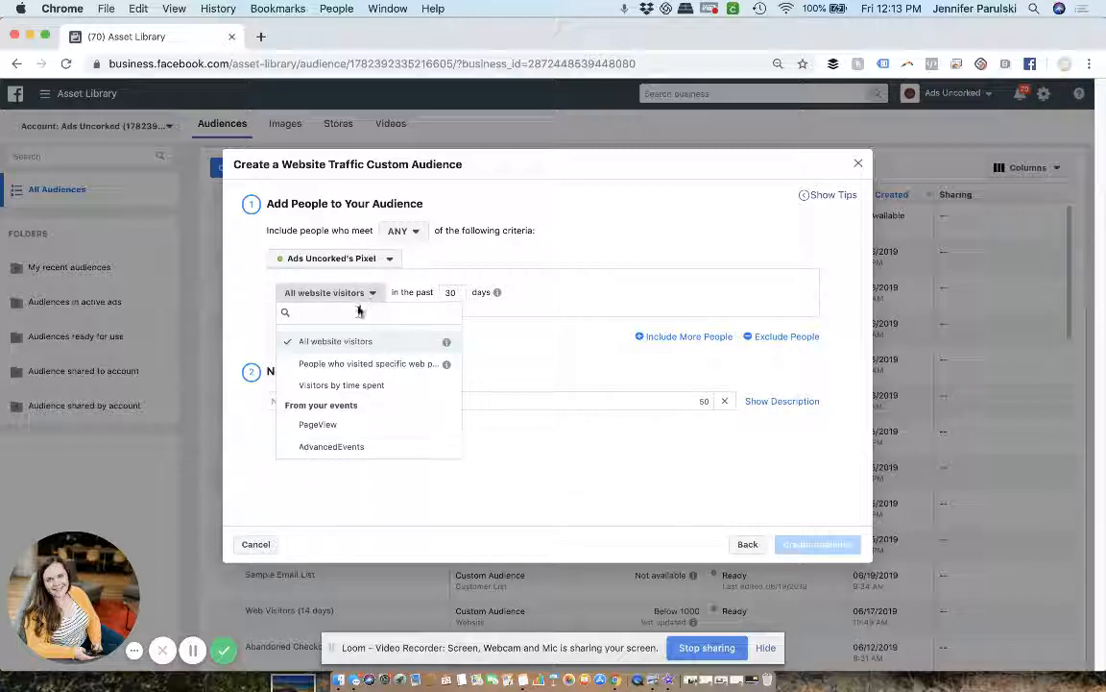
click(365, 364)
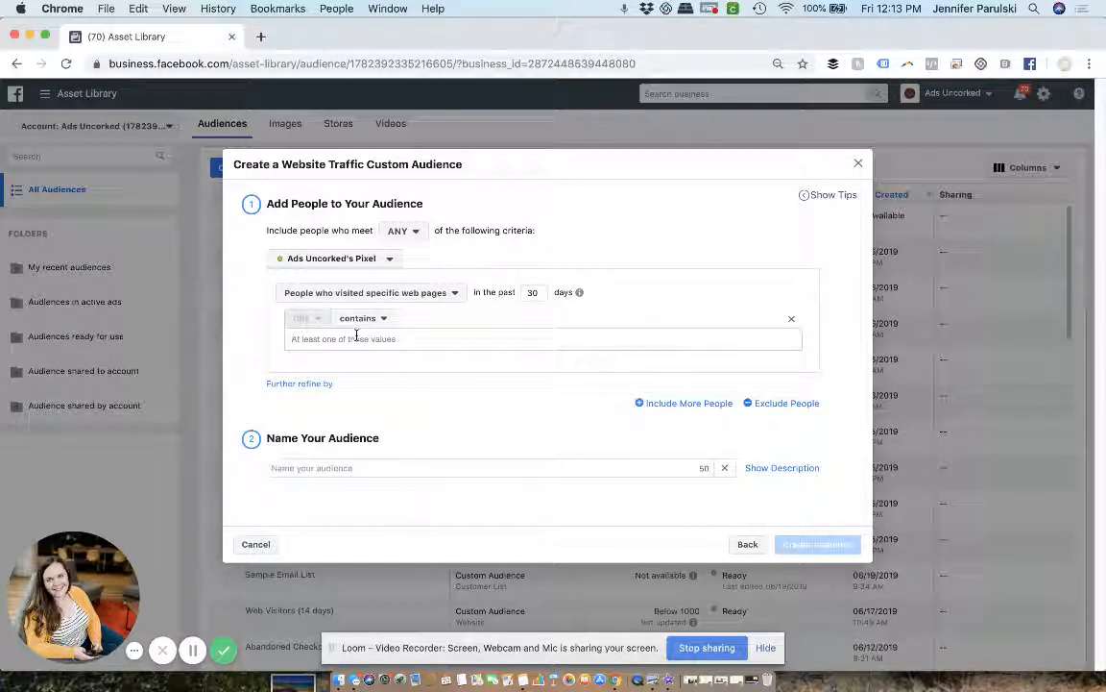
click(355, 334)
text(/adscourse)
key(Return)
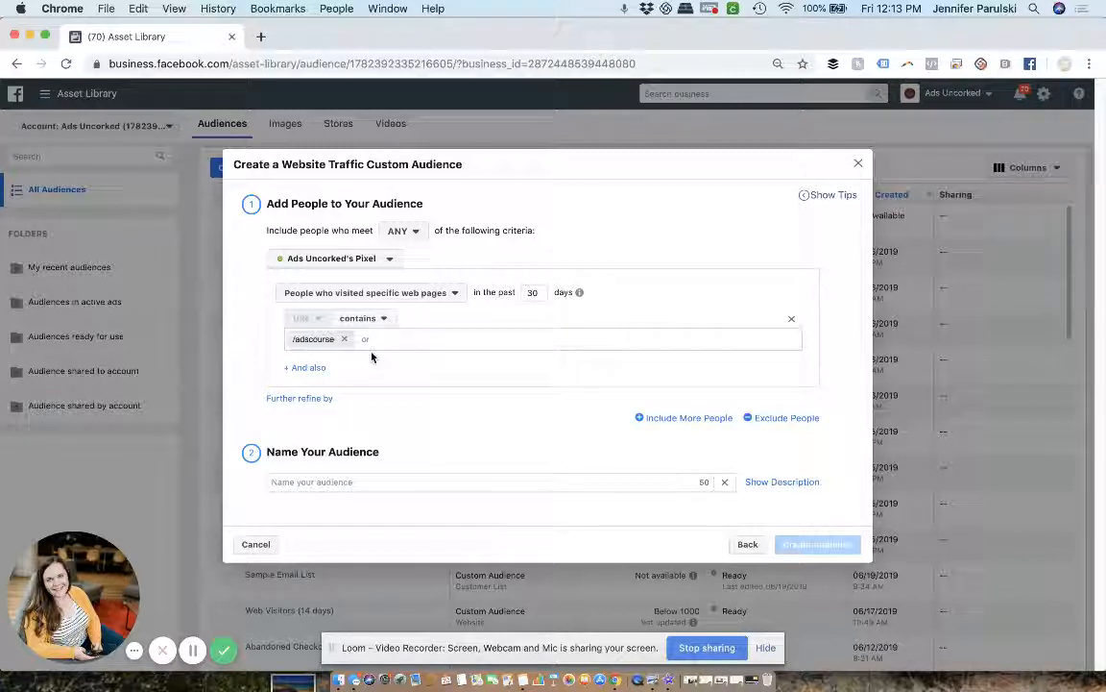
click(312, 482)
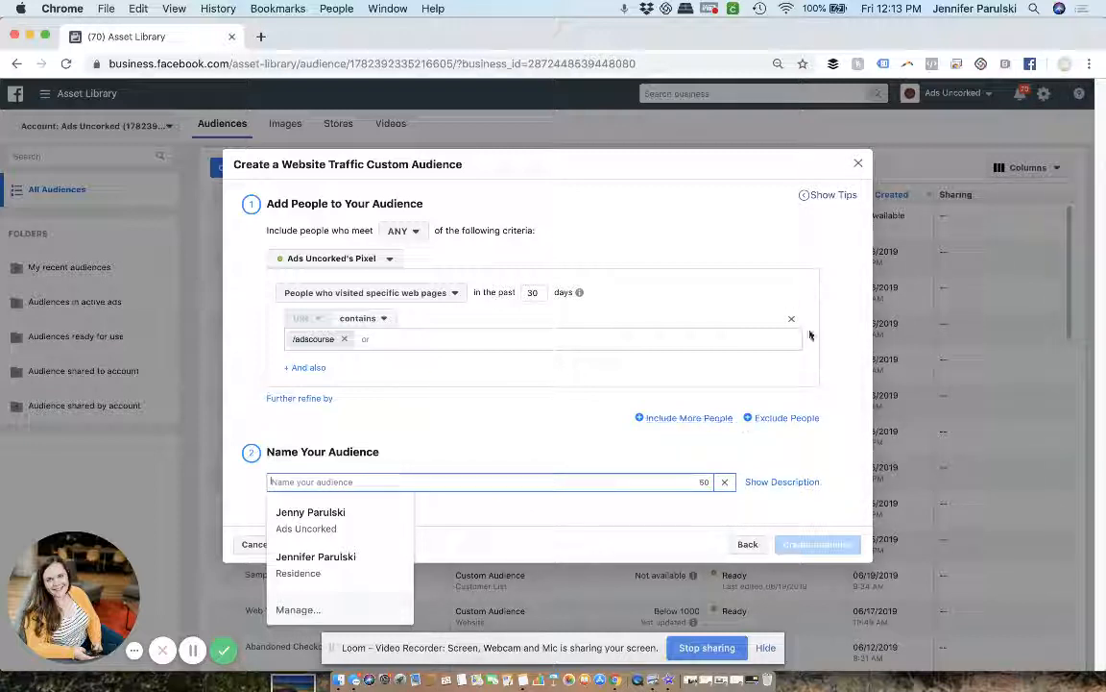
click(859, 167)
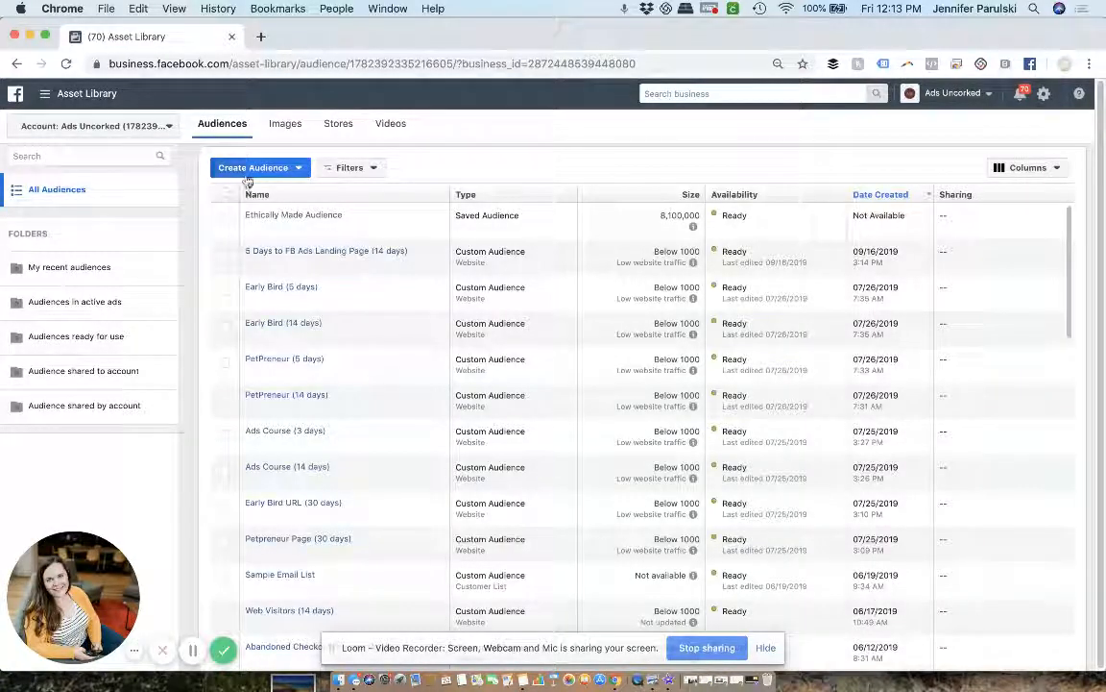
Look at the custom audience source options, including Customer list, and close the dialog.
click(247, 174)
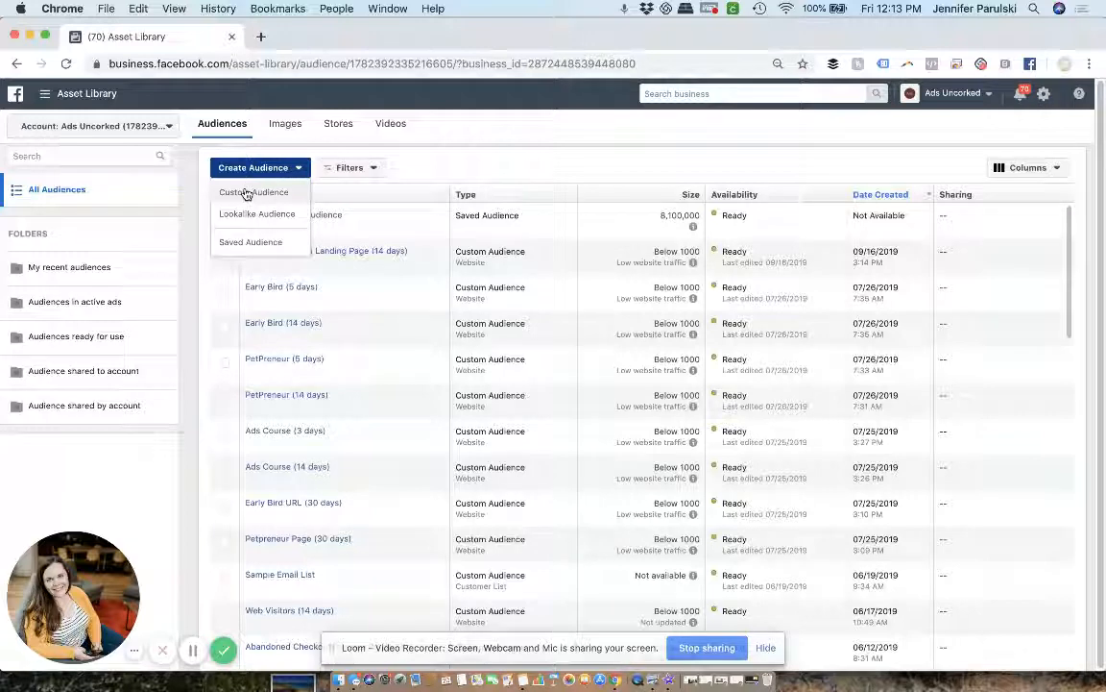
click(248, 191)
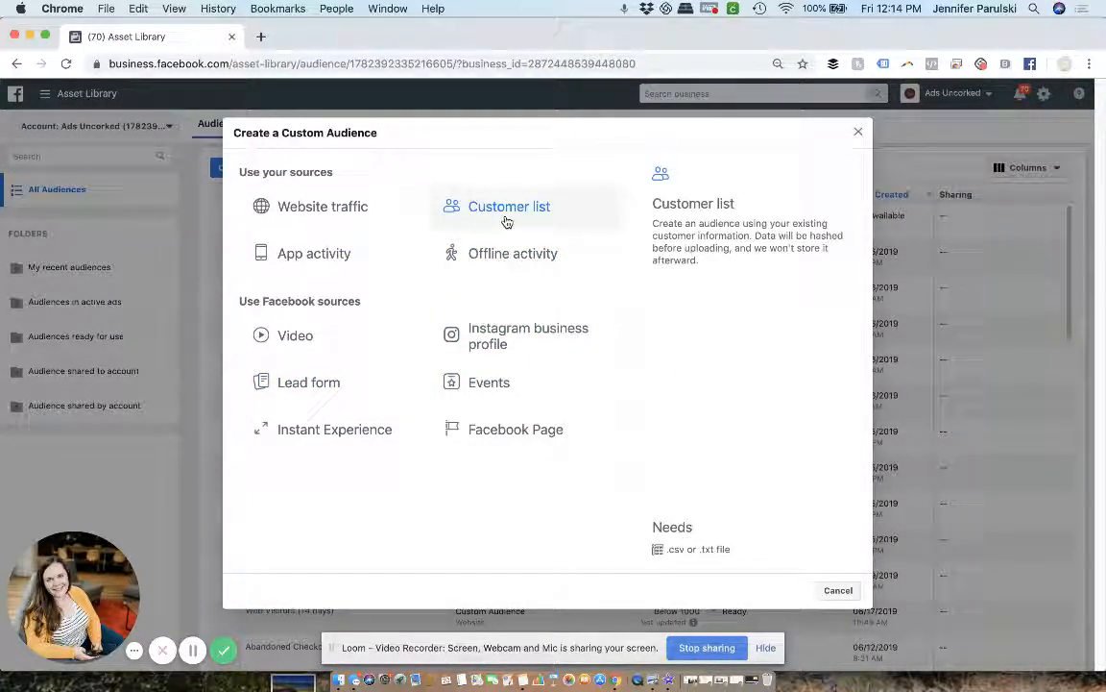
click(859, 132)
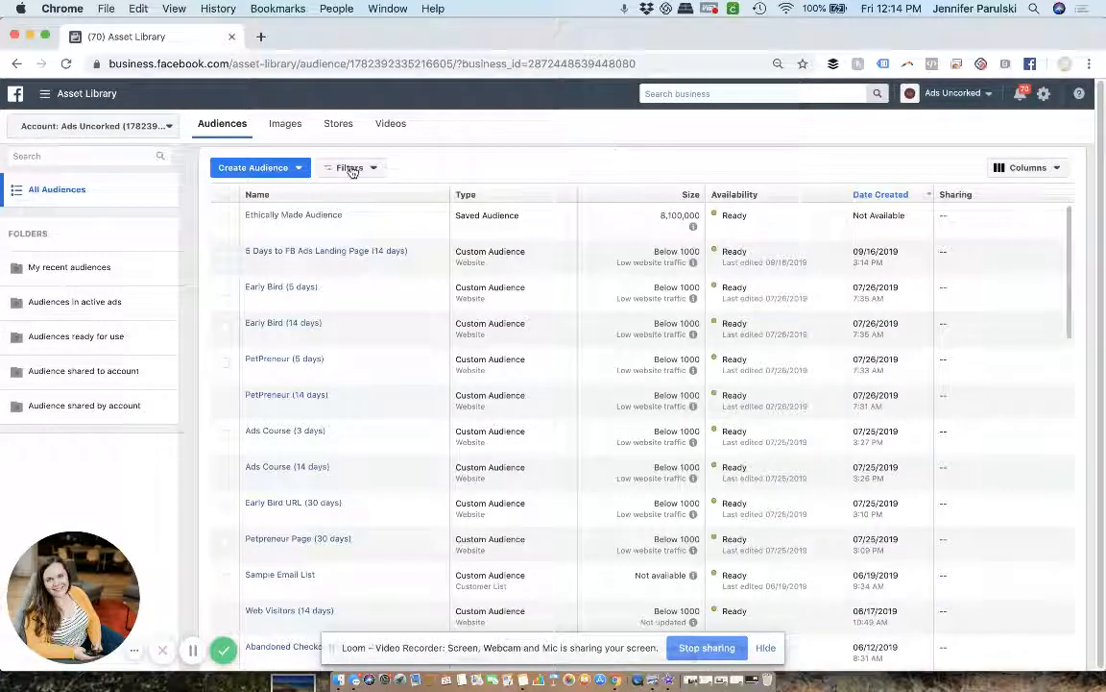
Start a lookalike audience with the custom audience Instagram Engagers (60 Days) as its source.
click(267, 167)
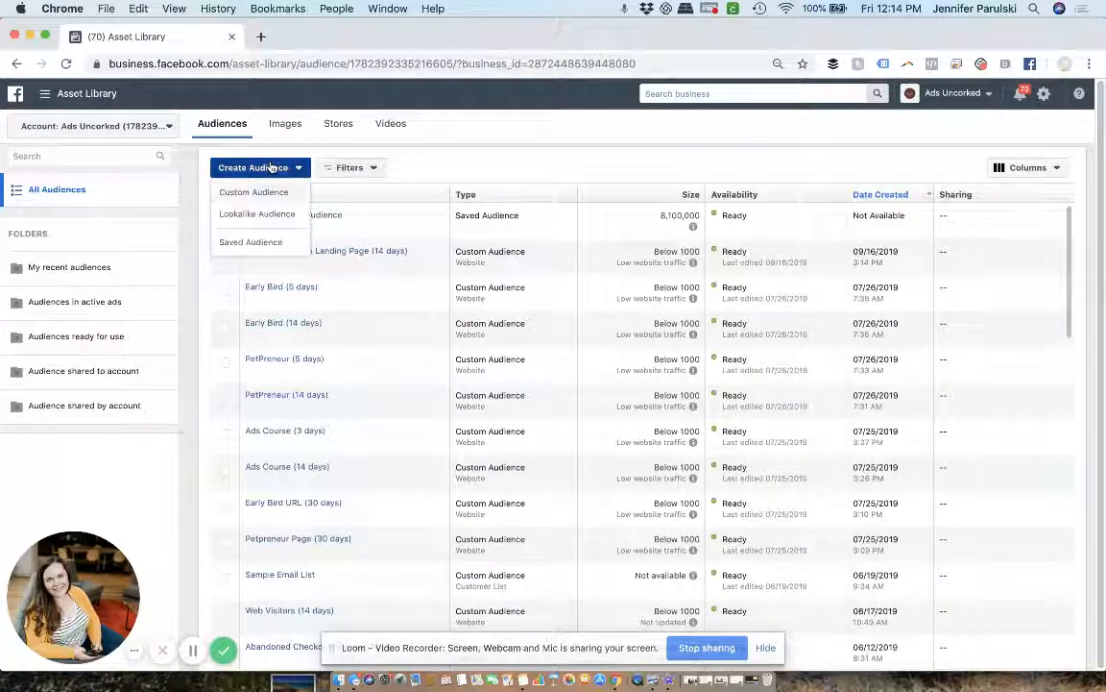
click(249, 214)
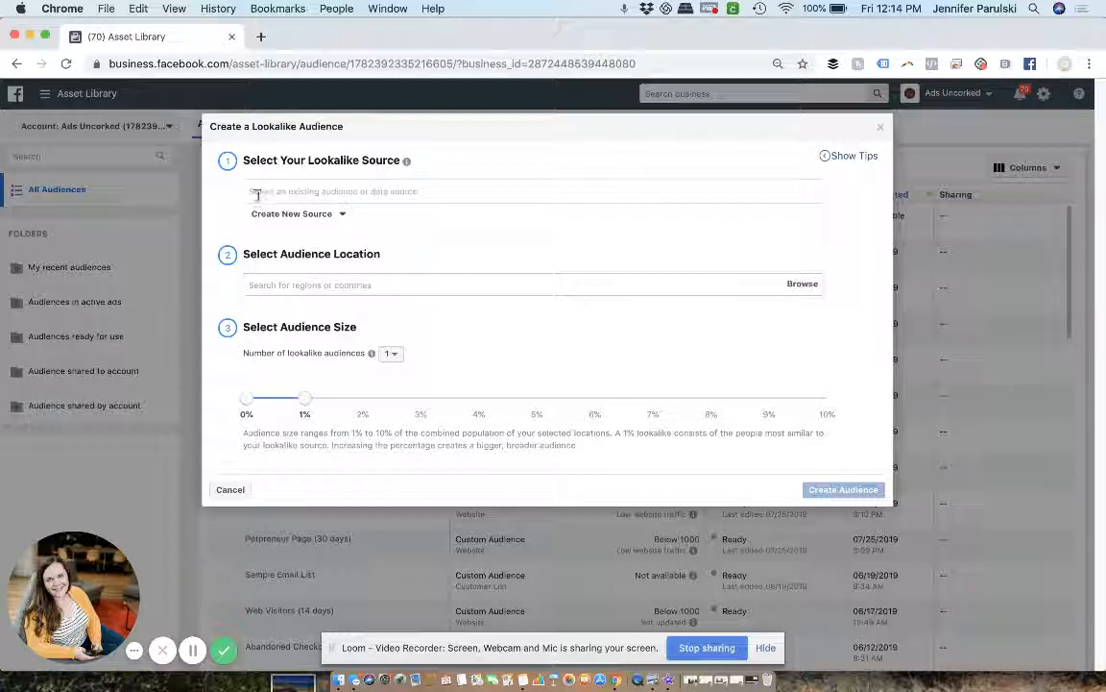
click(341, 214)
click(420, 184)
click(423, 188)
text(Insta)
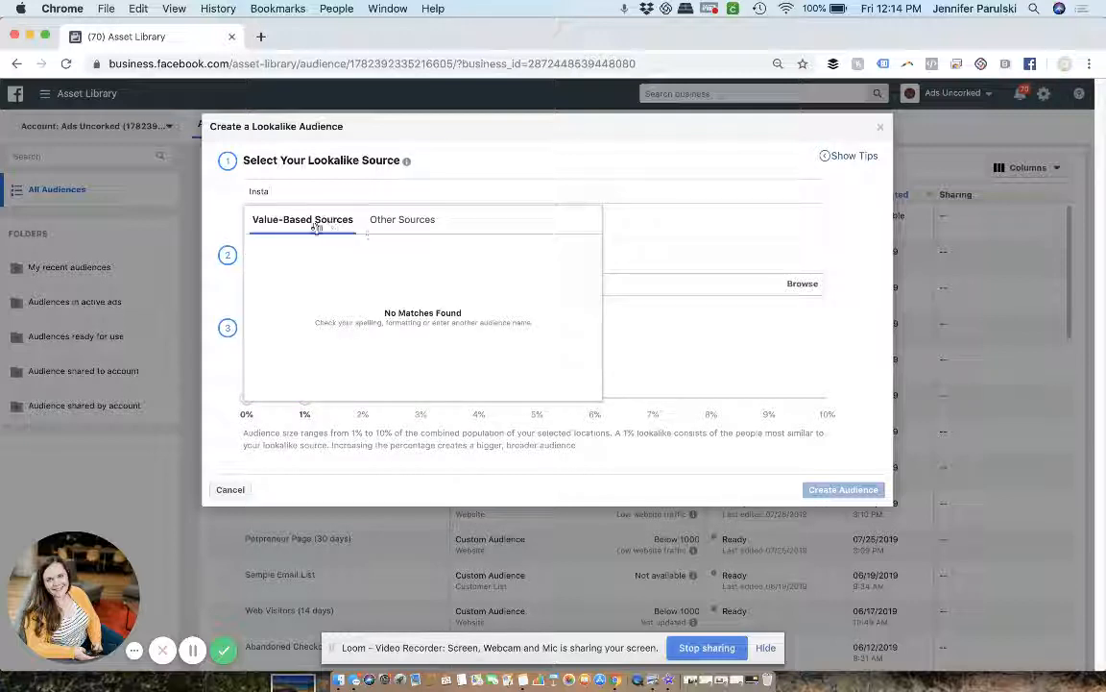
click(400, 229)
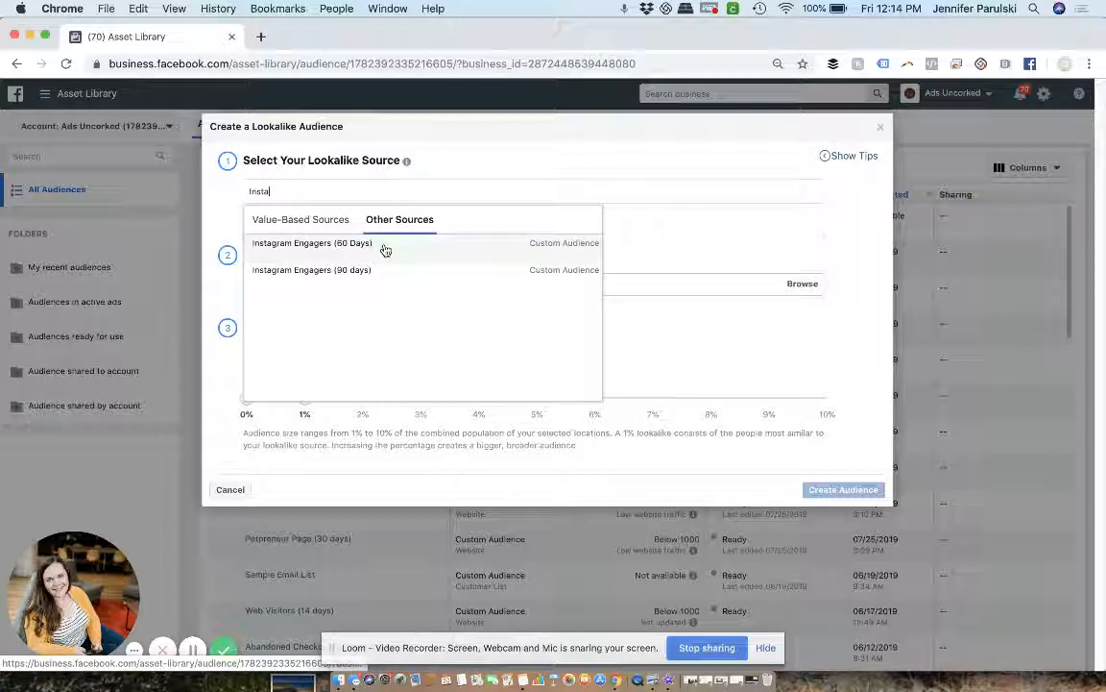
click(383, 249)
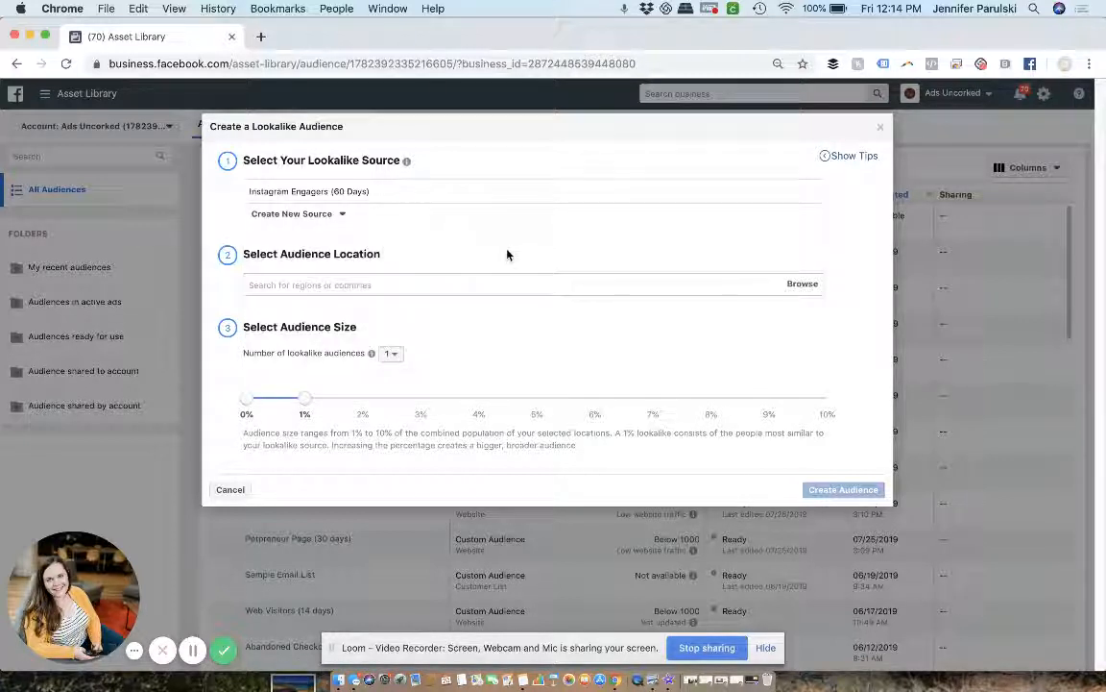
Set the lookalike audience's location to United States.
click(309, 293)
text(United)
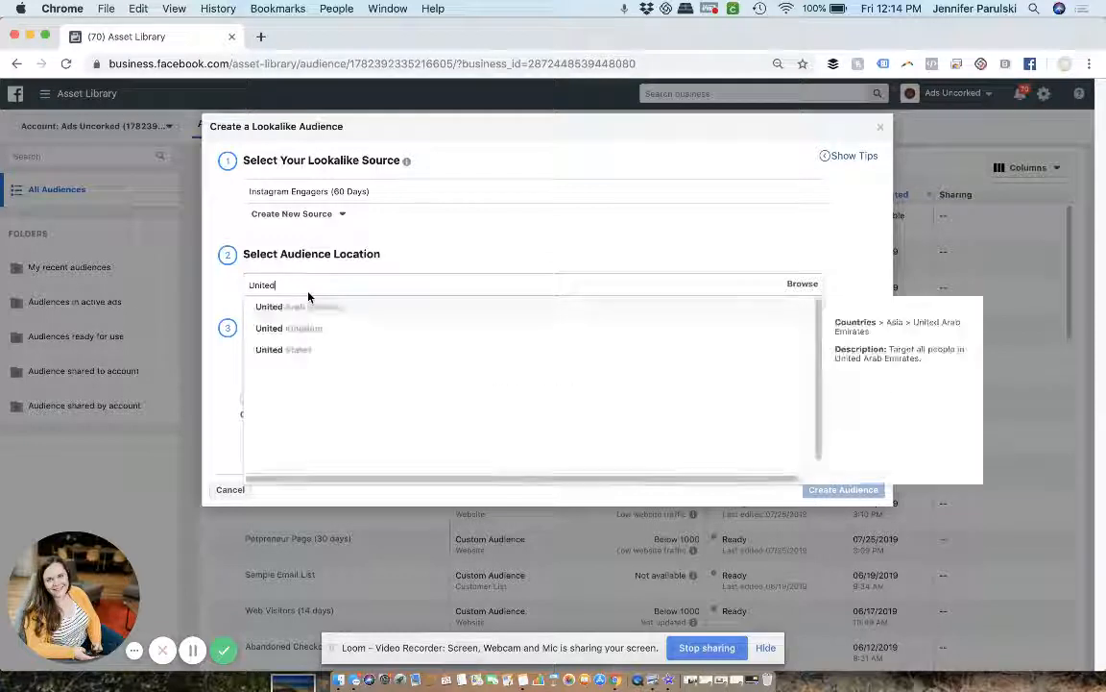
click(291, 350)
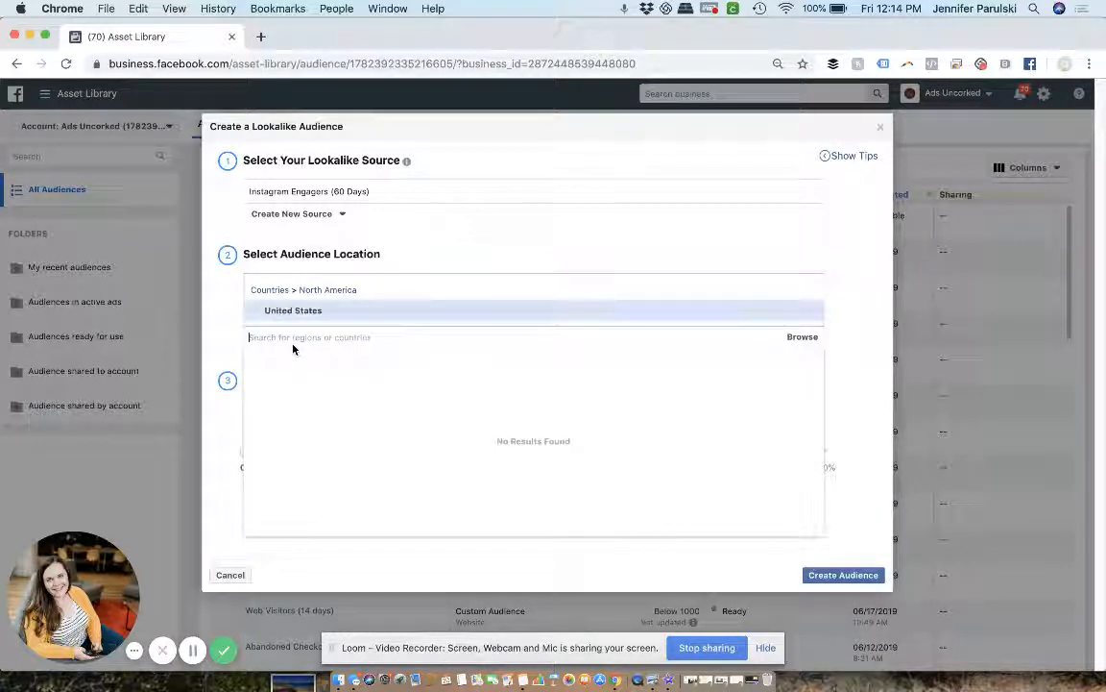
click(221, 343)
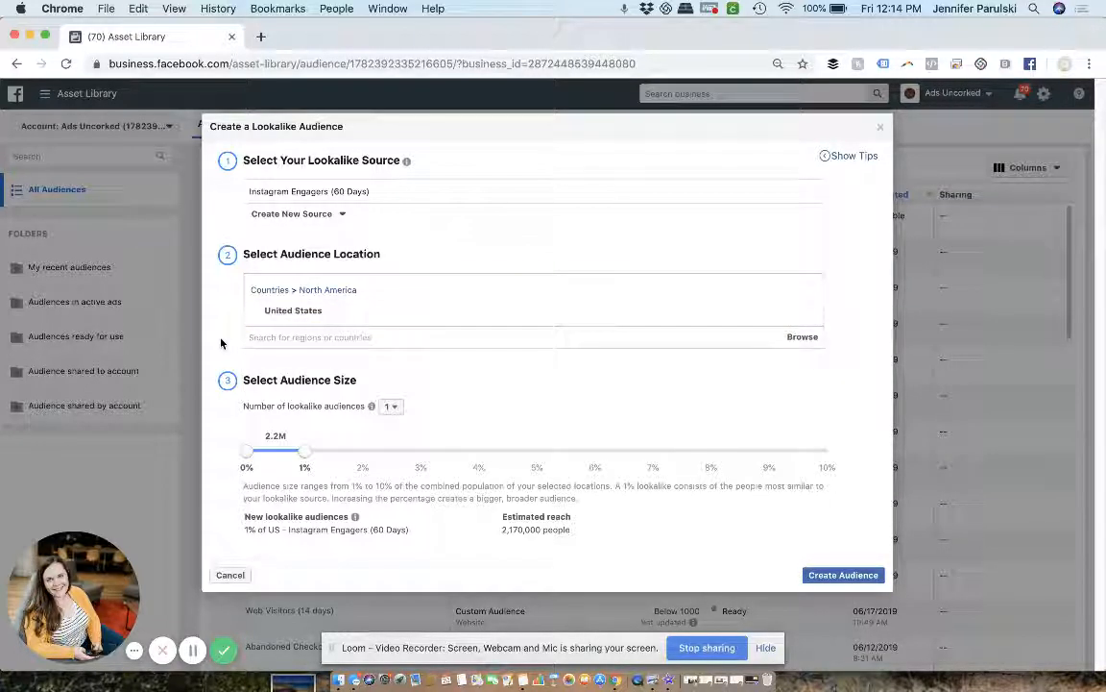
Set the number of lookalike audiences to 3, try to create them, and close the dialog.
click(391, 409)
click(397, 458)
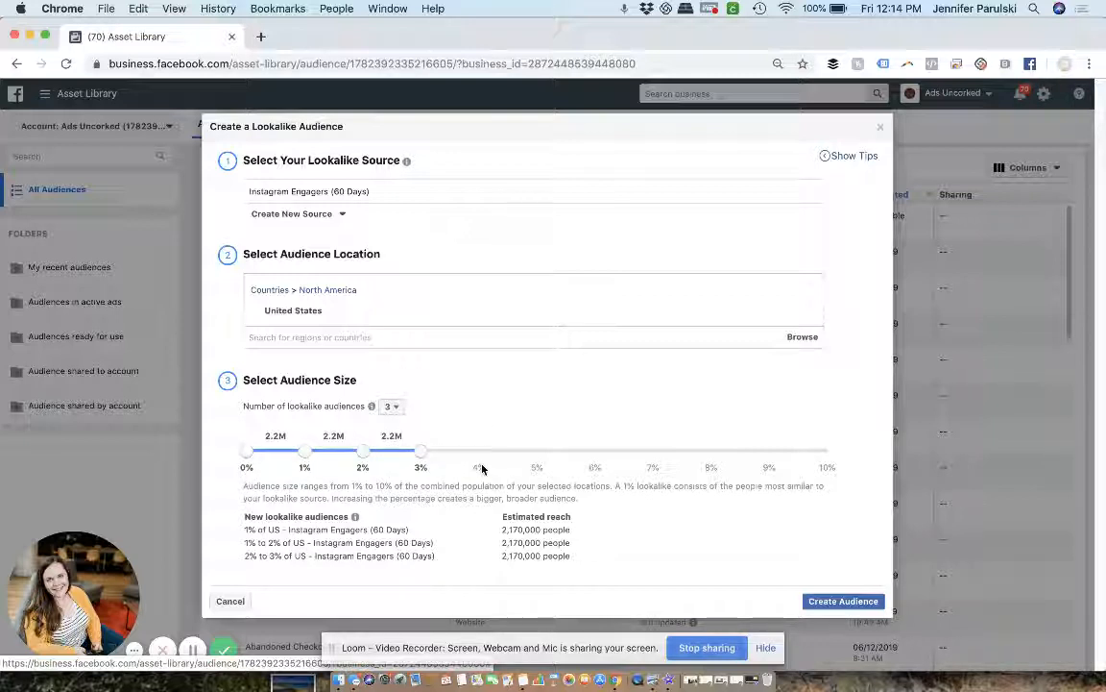
click(846, 601)
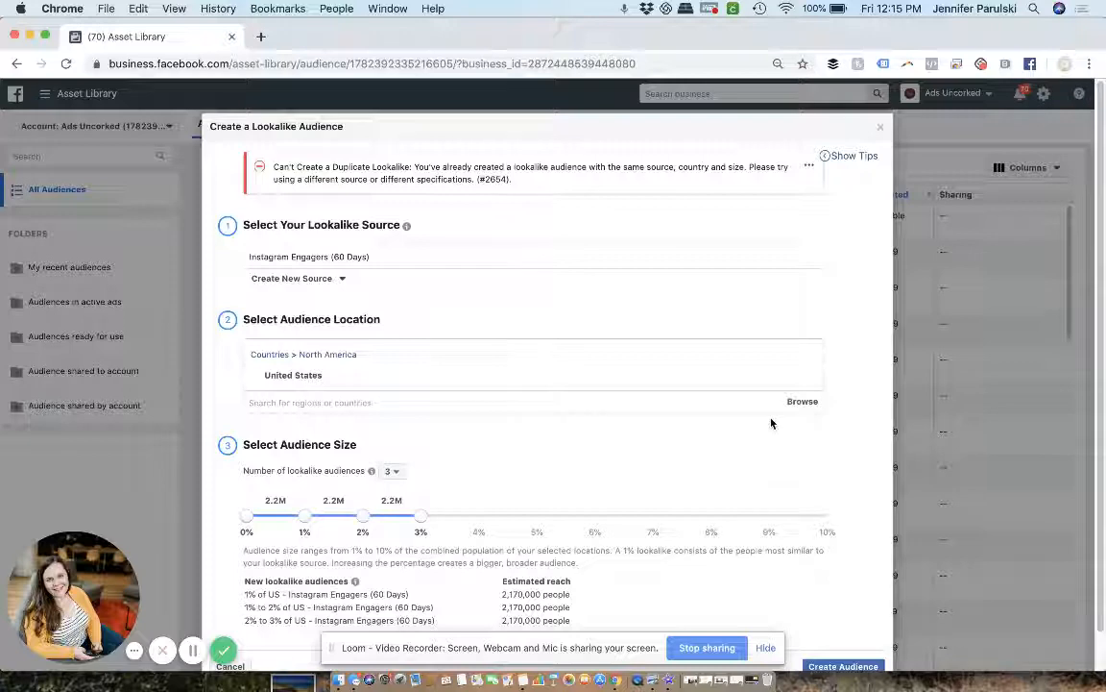
scroll(773, 567, up, 1)
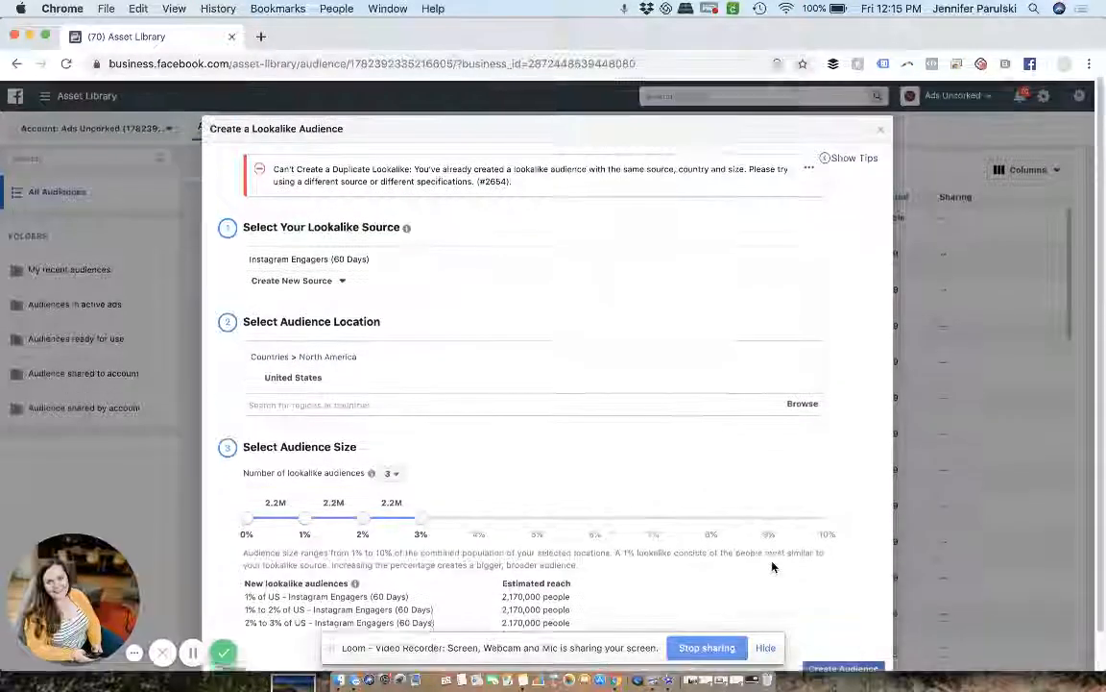
click(881, 131)
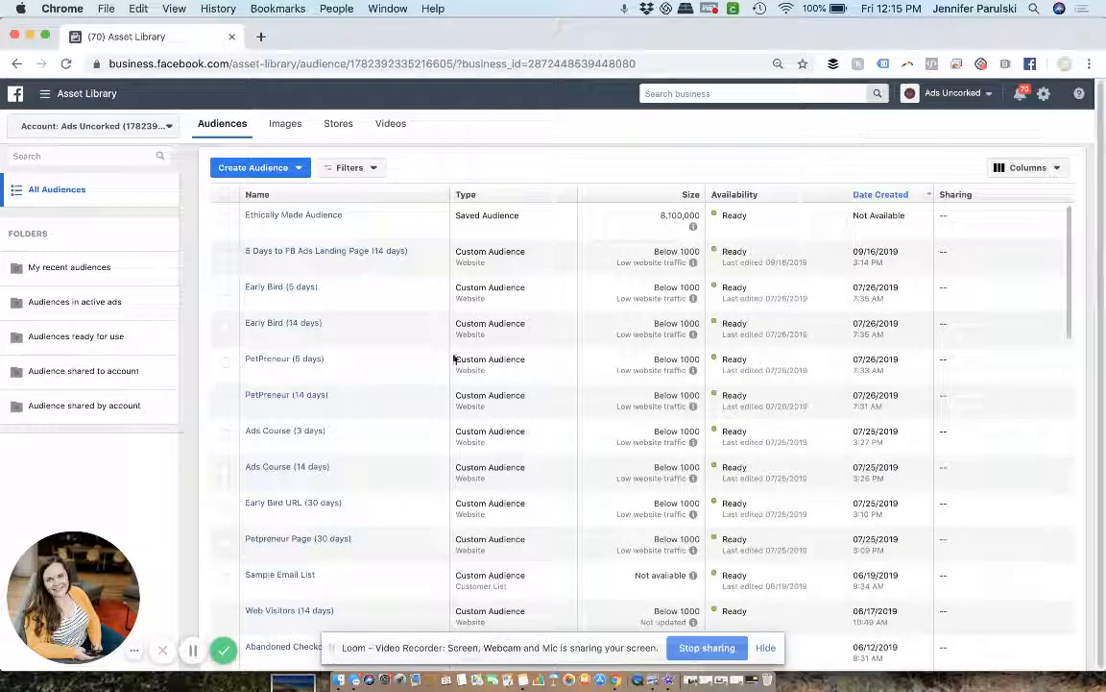
Look through the full list of existing audiences and show the audience types available for creation.
scroll(383, 557, down, 5)
scroll(383, 557, down, 10)
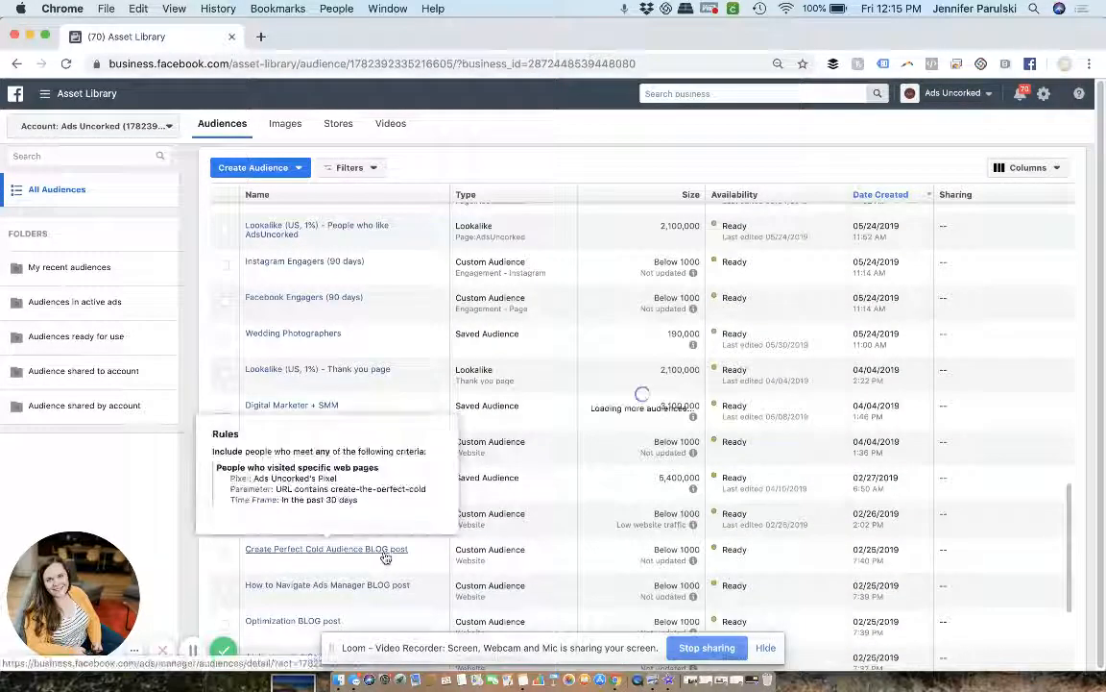
scroll(384, 555, up, 15)
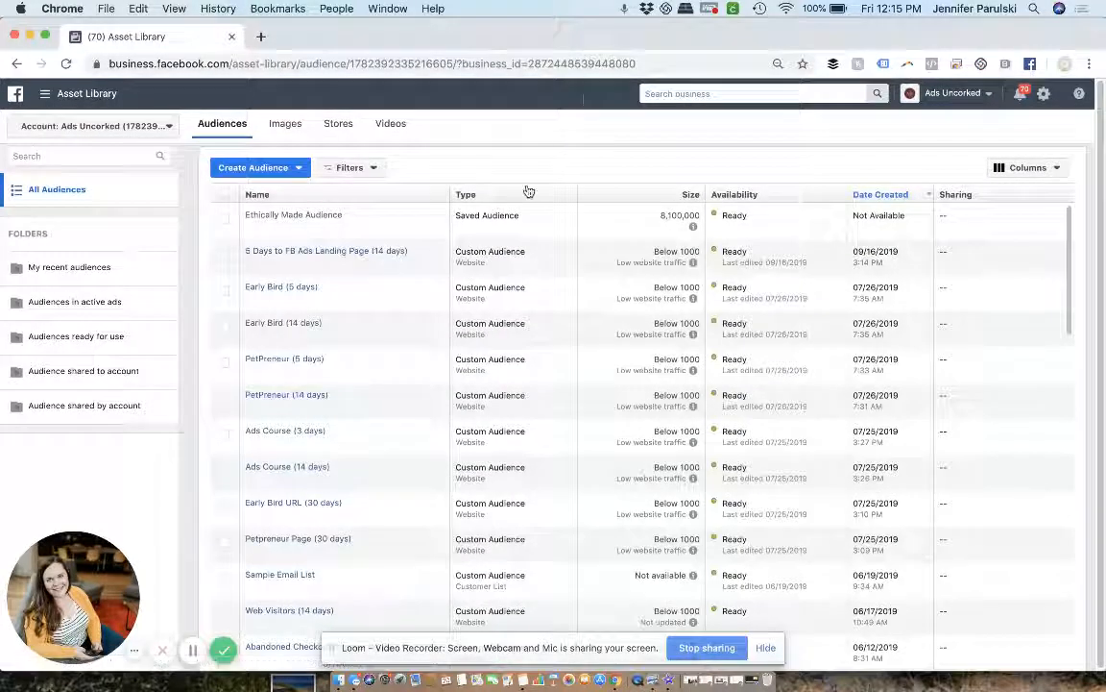
click(255, 172)
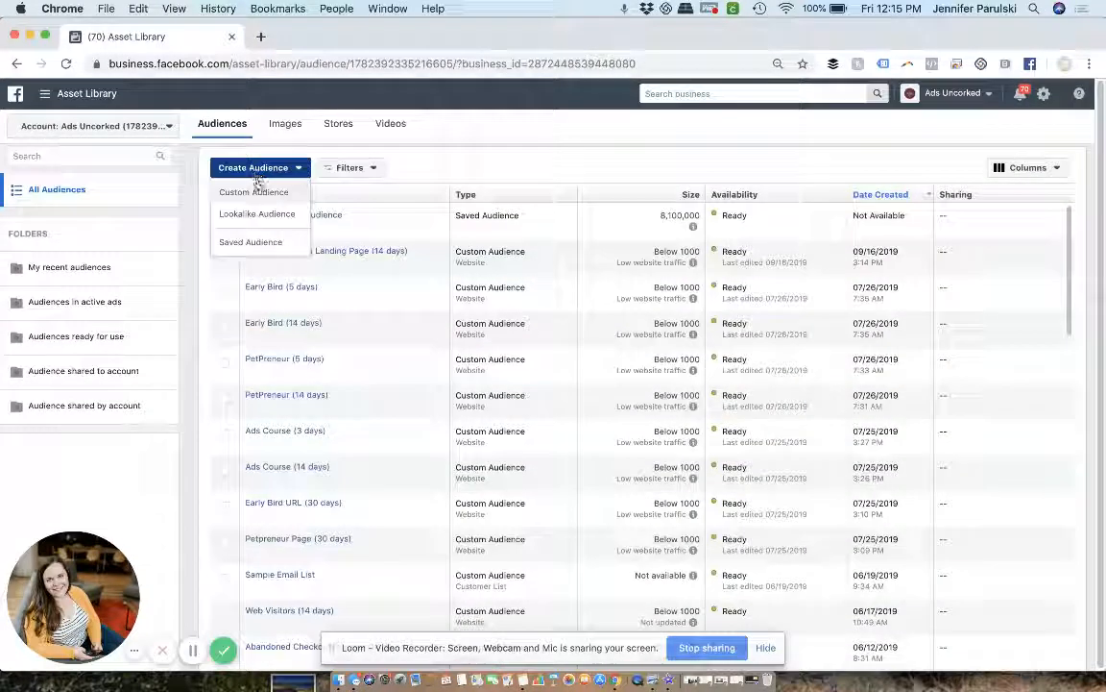